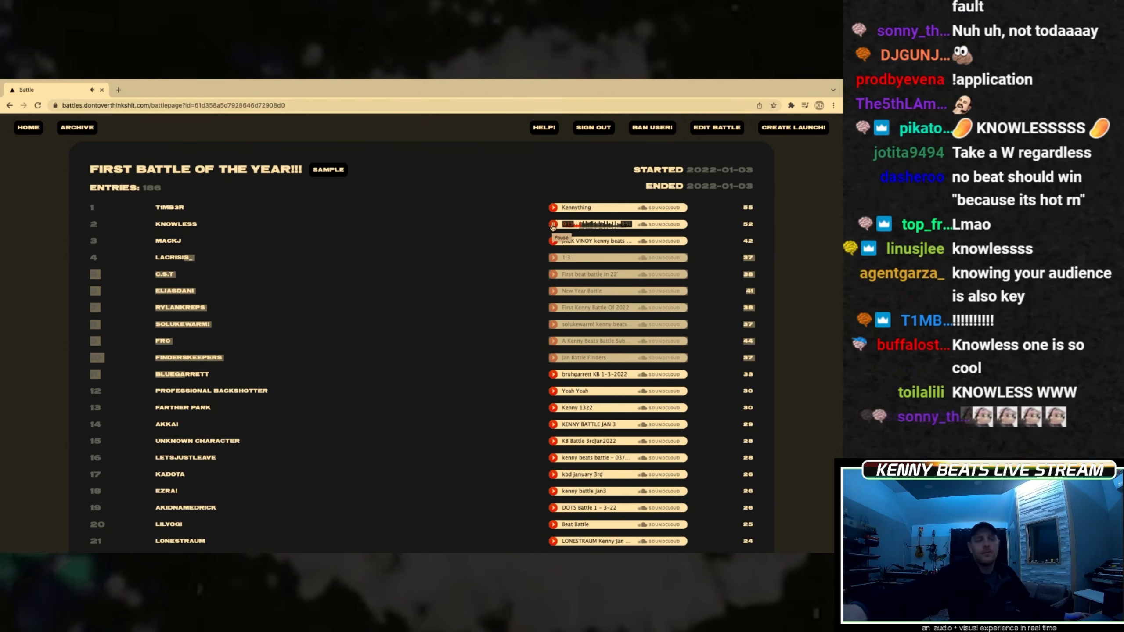
Pause the playback of the second-ranked entry in the battle list
{"action": "mouse_move", "coordinate": [608, 293]}
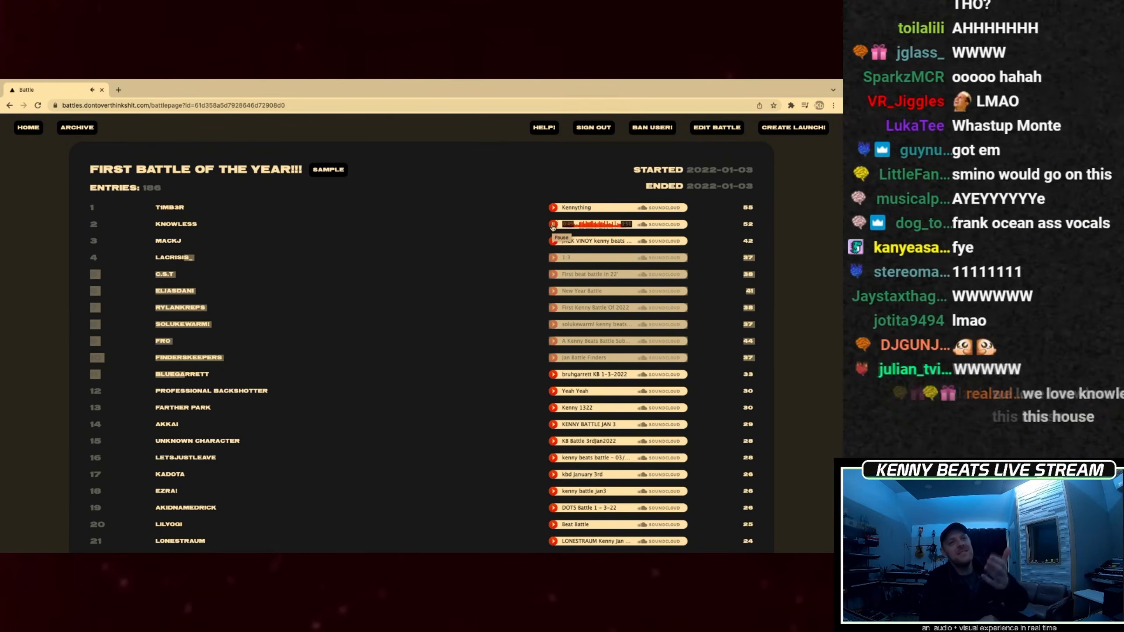
{"action": "left_click", "coordinate": [553, 225]}
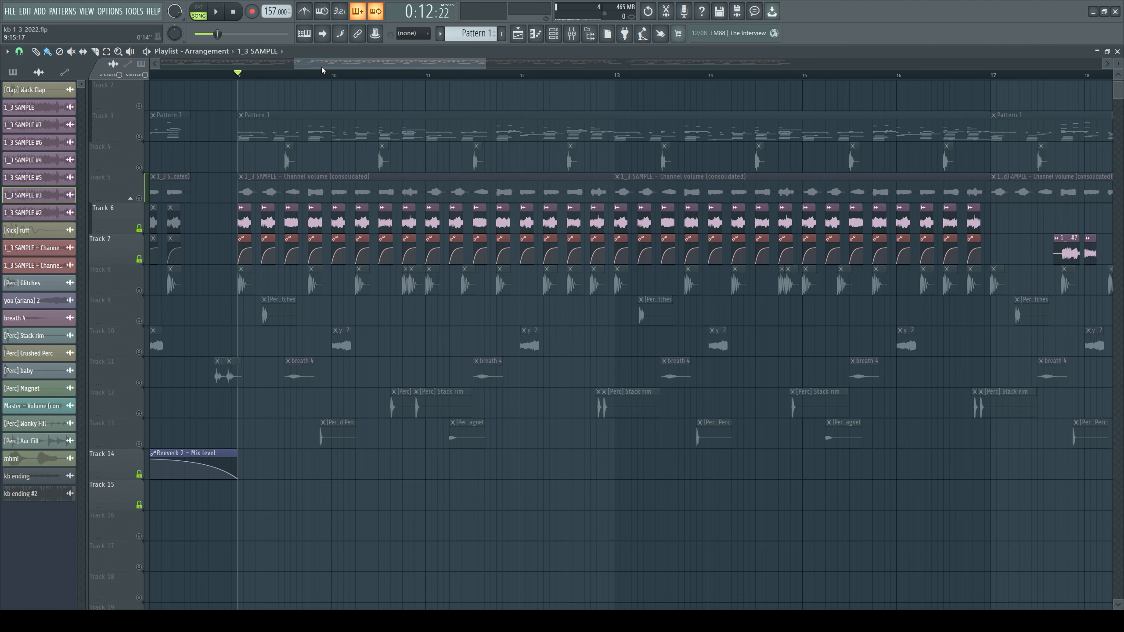
Audition the 1_3 SAMPLE chops and open Fruity parametric EQ 2 on the sample's mixer channel
{"action": "key", "text": "space"}
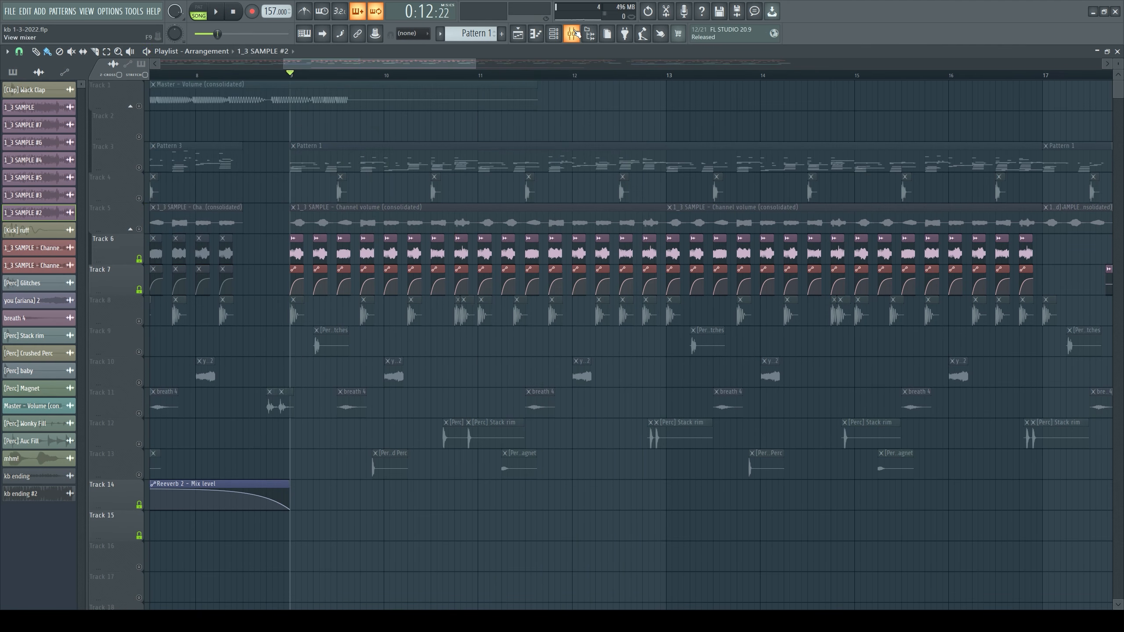
{"action": "left_click", "coordinate": [573, 33]}
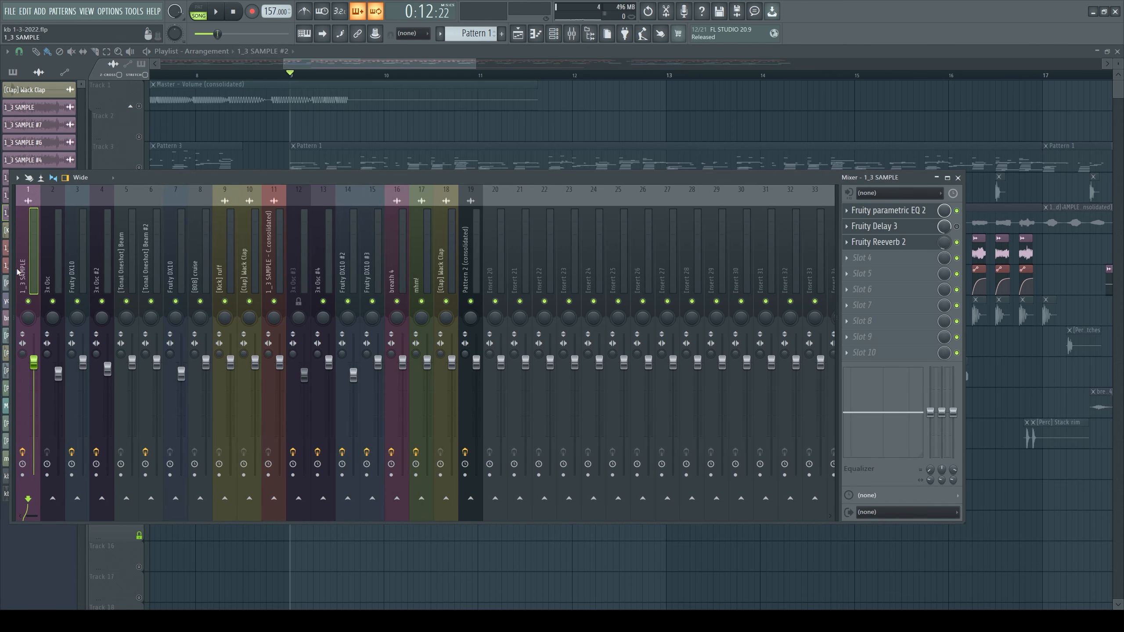
{"action": "left_click", "coordinate": [888, 213]}
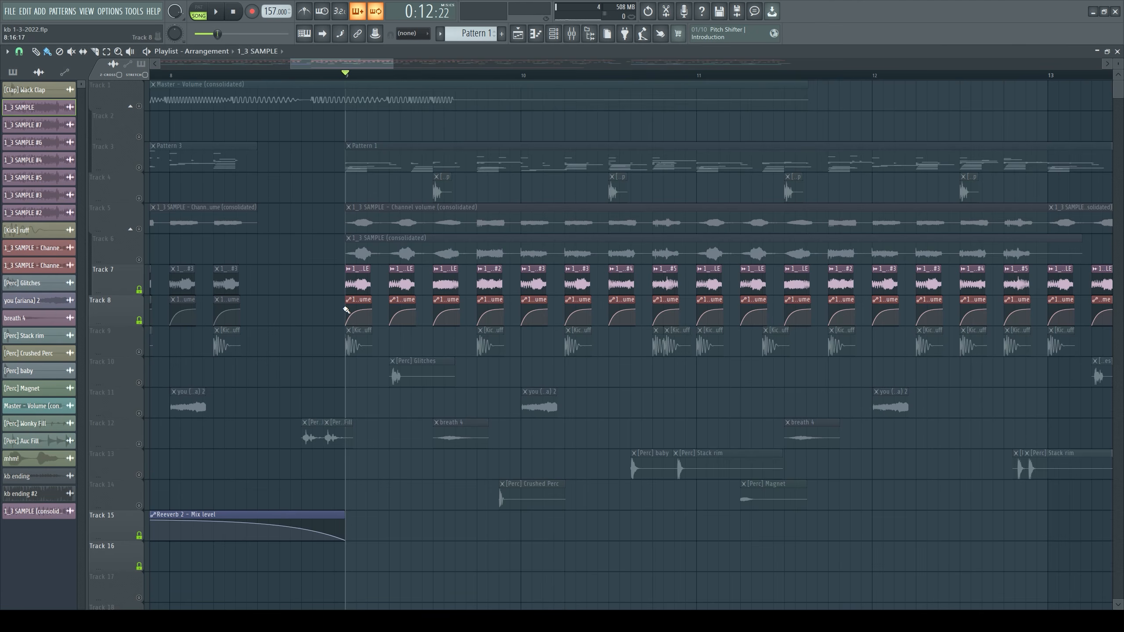
Examine how the 1_3 SAMPLE chops and their channel volume automation line up from bar 9 onward, and listen to them
{"action": "scroll", "coordinate": [346, 310], "scroll_direction": "up", "scroll_amount": 5}
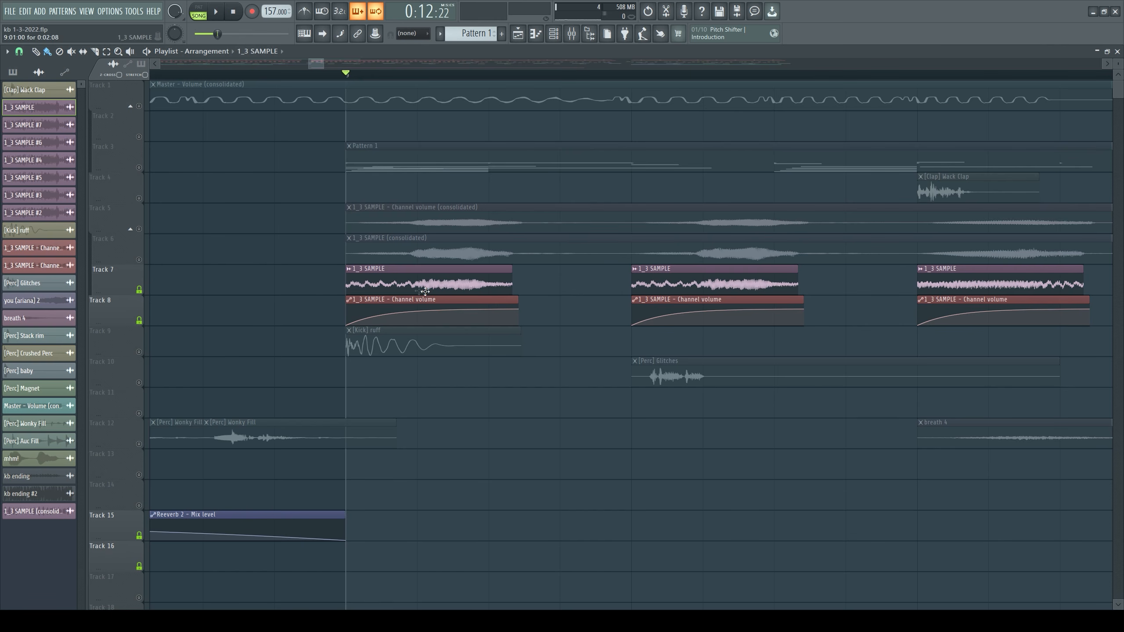
{"action": "scroll", "coordinate": [390, 296], "scroll_direction": "down", "scroll_amount": 4}
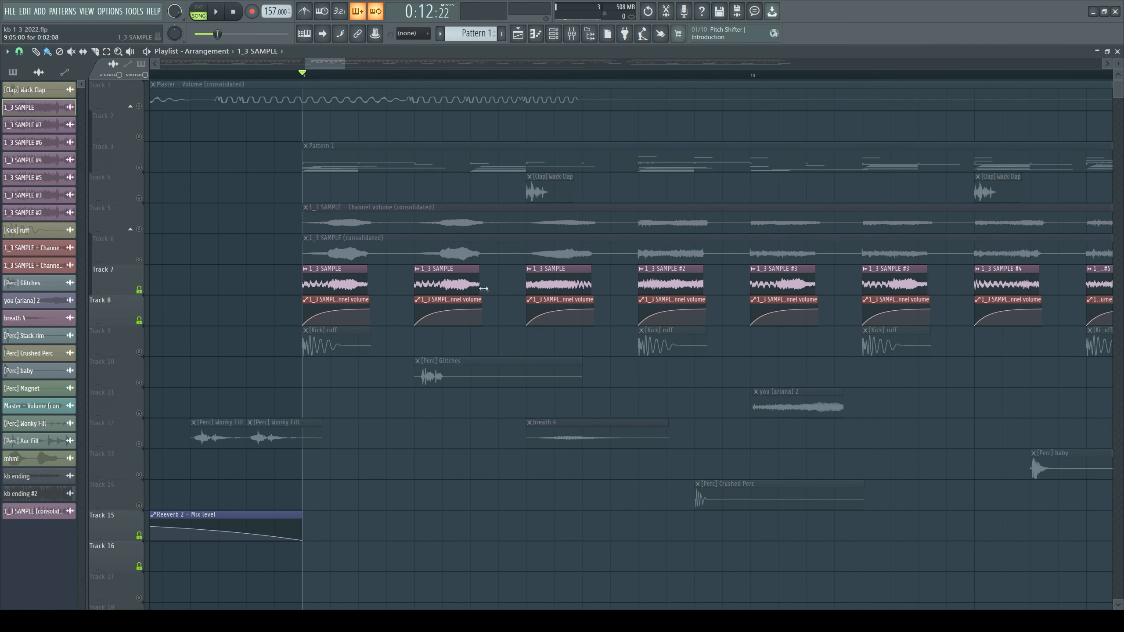
{"action": "key", "text": "space"}
{"action": "scroll", "coordinate": [479, 351], "scroll_direction": "up", "scroll_amount": 2}
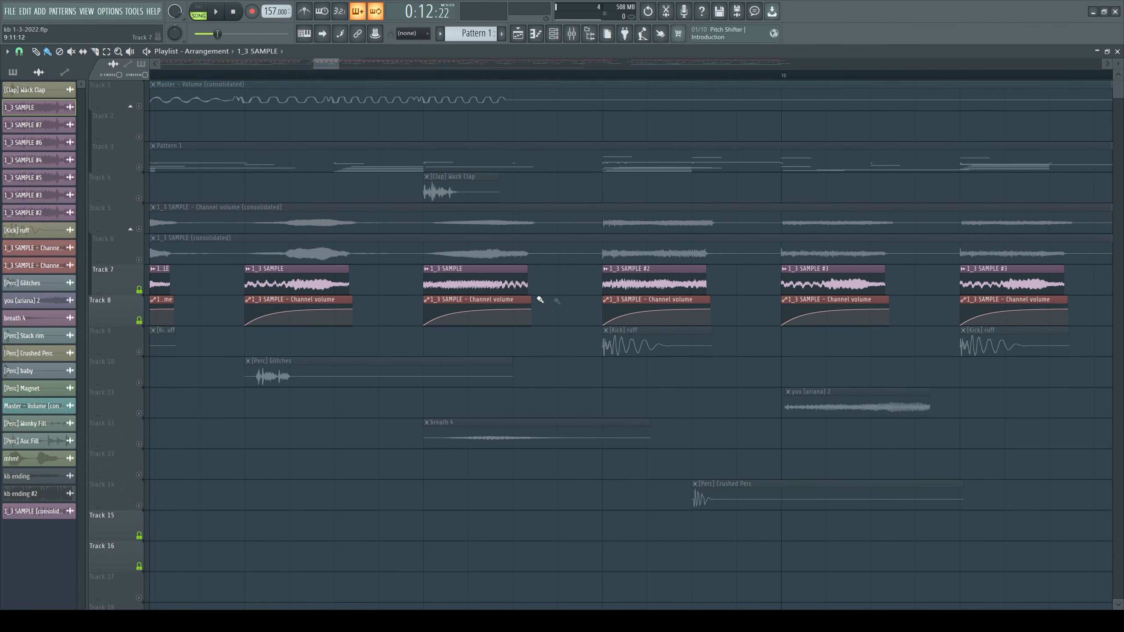
{"action": "scroll", "coordinate": [377, 310], "scroll_direction": "down", "scroll_amount": 4}
{"action": "scroll", "coordinate": [342, 307], "scroll_direction": "up", "scroll_amount": 4}
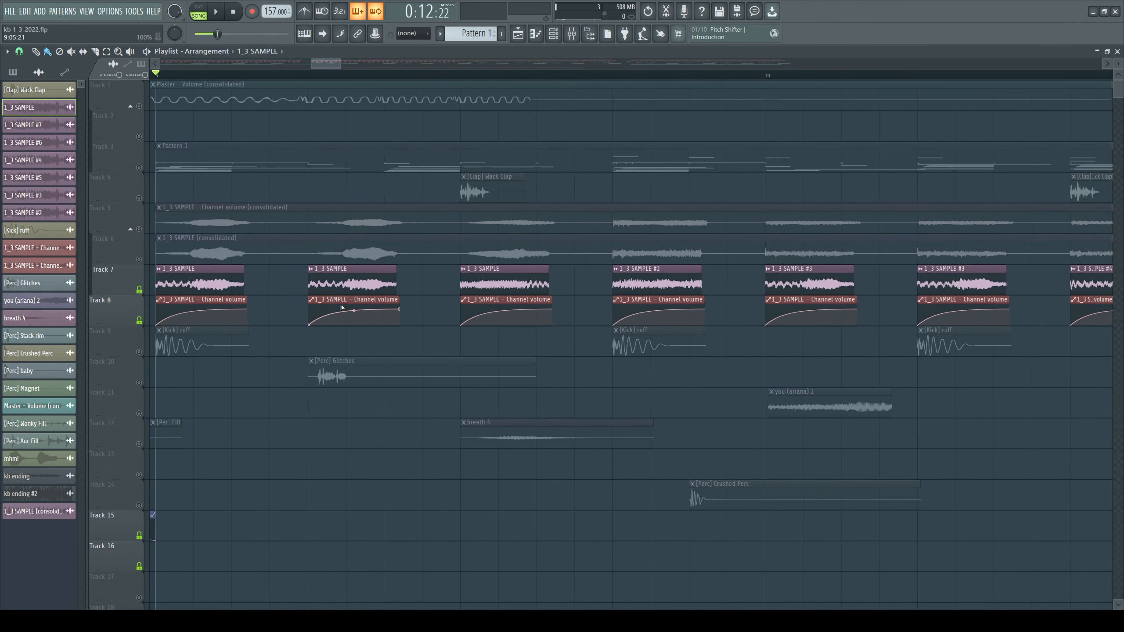
{"action": "scroll", "coordinate": [342, 307], "scroll_direction": "down", "scroll_amount": 3}
{"action": "scroll", "coordinate": [371, 296], "scroll_direction": "up", "scroll_amount": 3}
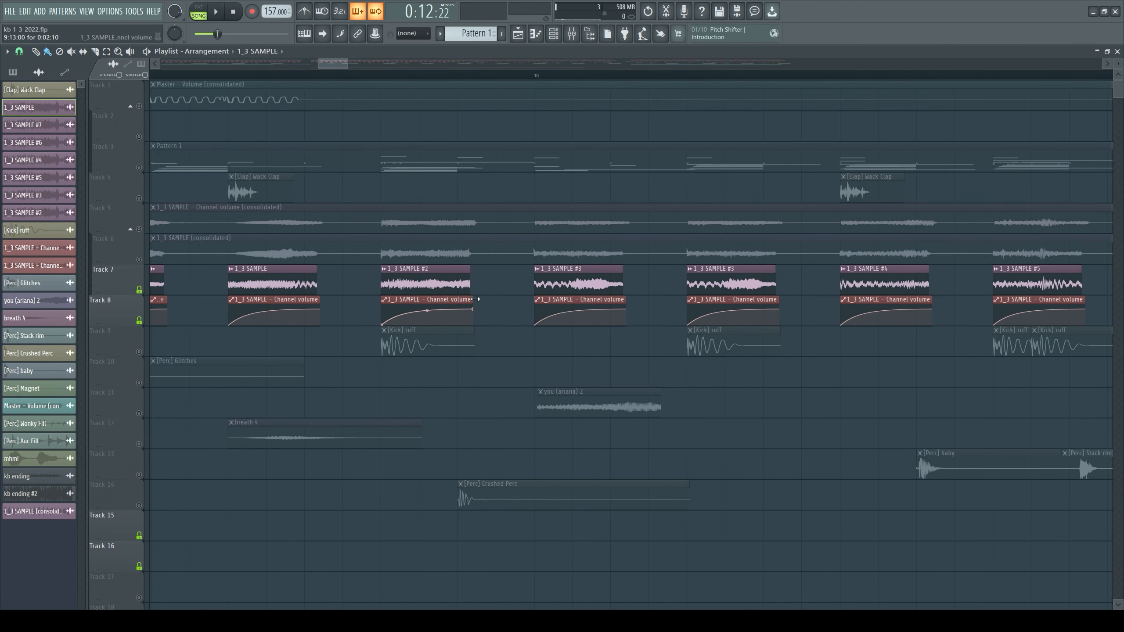
{"action": "scroll", "coordinate": [487, 295], "scroll_direction": "down", "scroll_amount": 3}
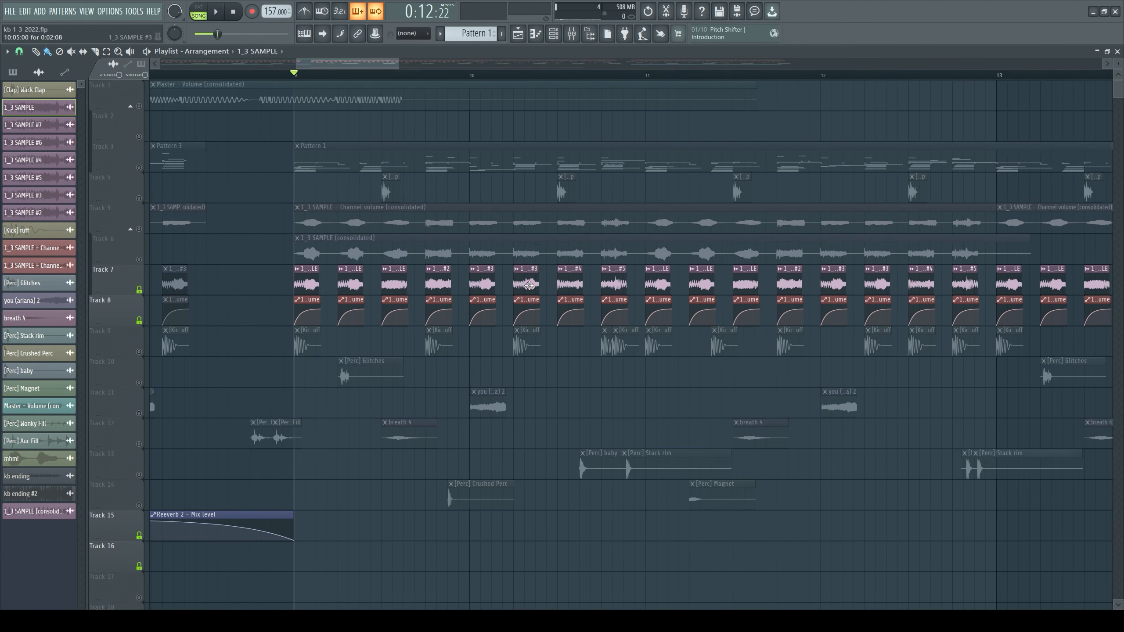
{"action": "scroll", "coordinate": [443, 290], "scroll_direction": "down", "scroll_amount": 2}
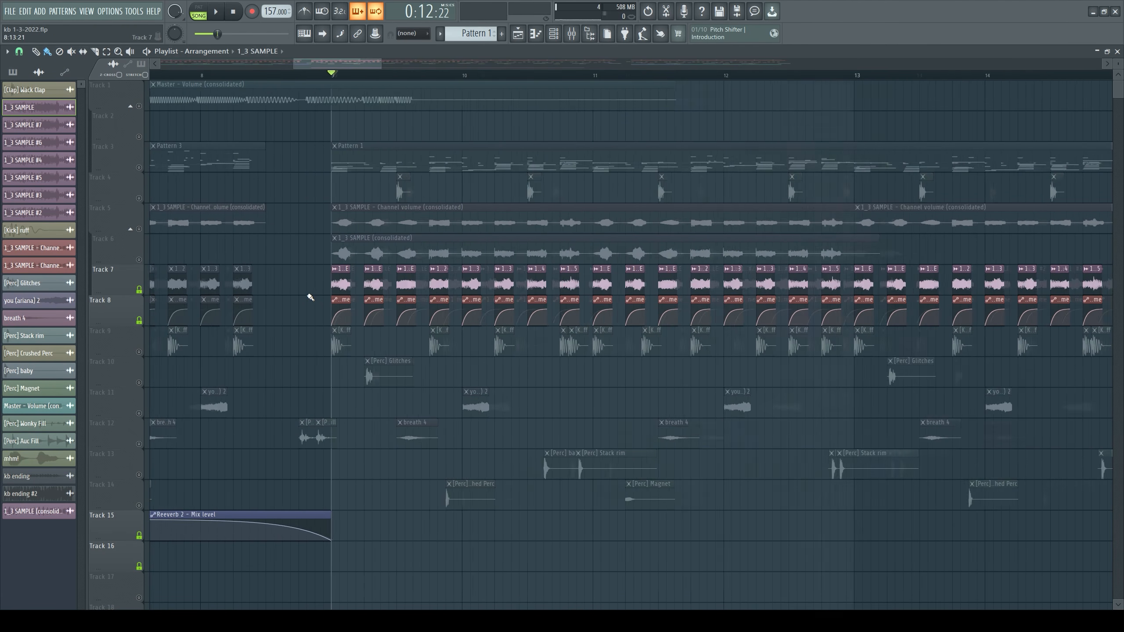
{"action": "scroll", "coordinate": [311, 297], "scroll_direction": "down", "scroll_amount": 1}
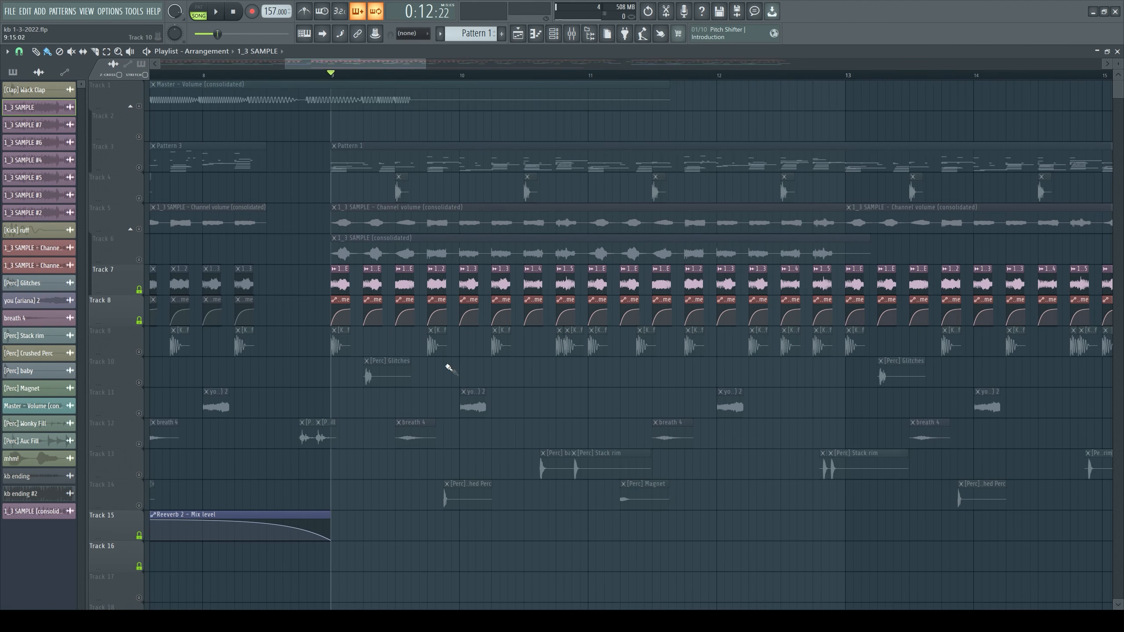
{"action": "scroll", "coordinate": [474, 384], "scroll_direction": "down", "scroll_amount": 1}
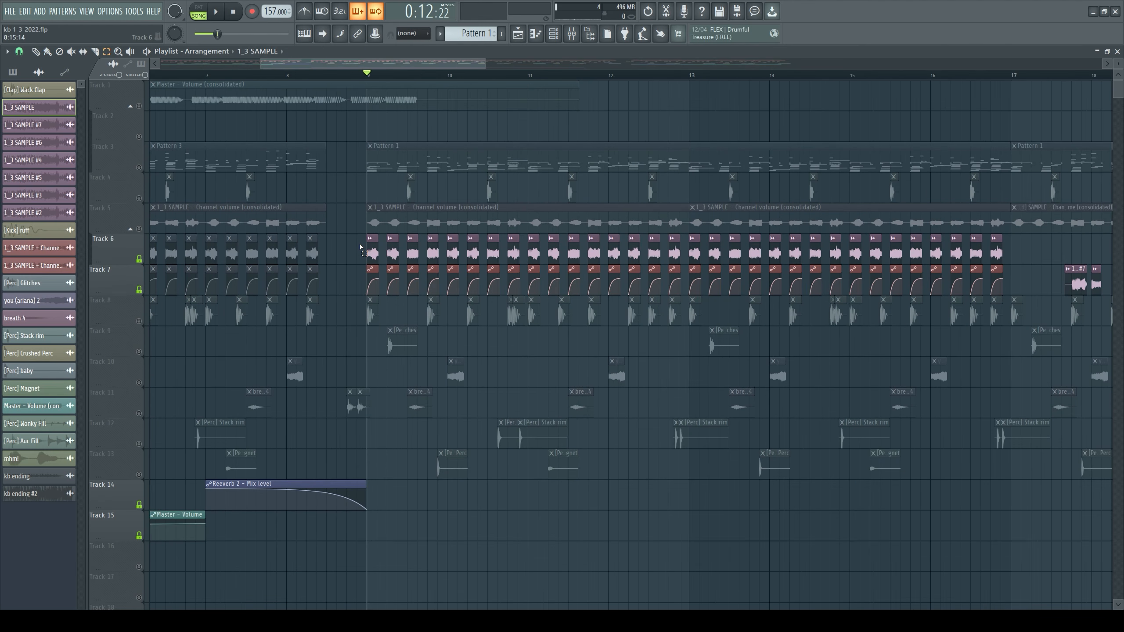
Consolidate the sample chops and channel volume clips between bars 9 and 13 into one audio clip and play it
{"action": "left_click_drag", "start_coordinate": [360, 247], "coordinate": [686, 275]}
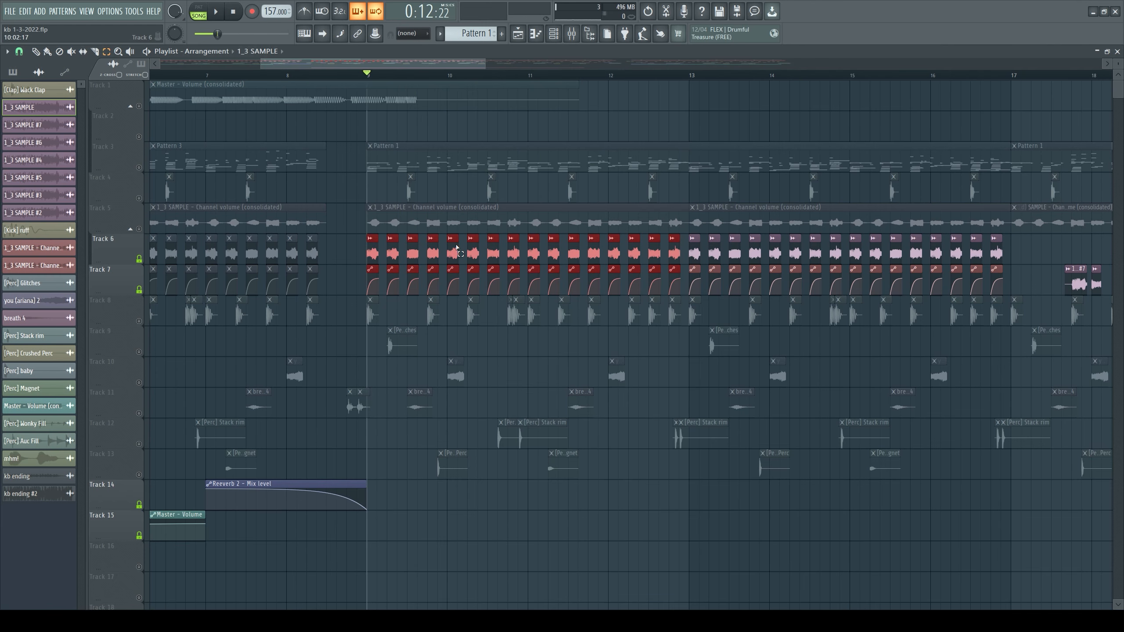
{"action": "key", "text": "ctrl+alt+c"}
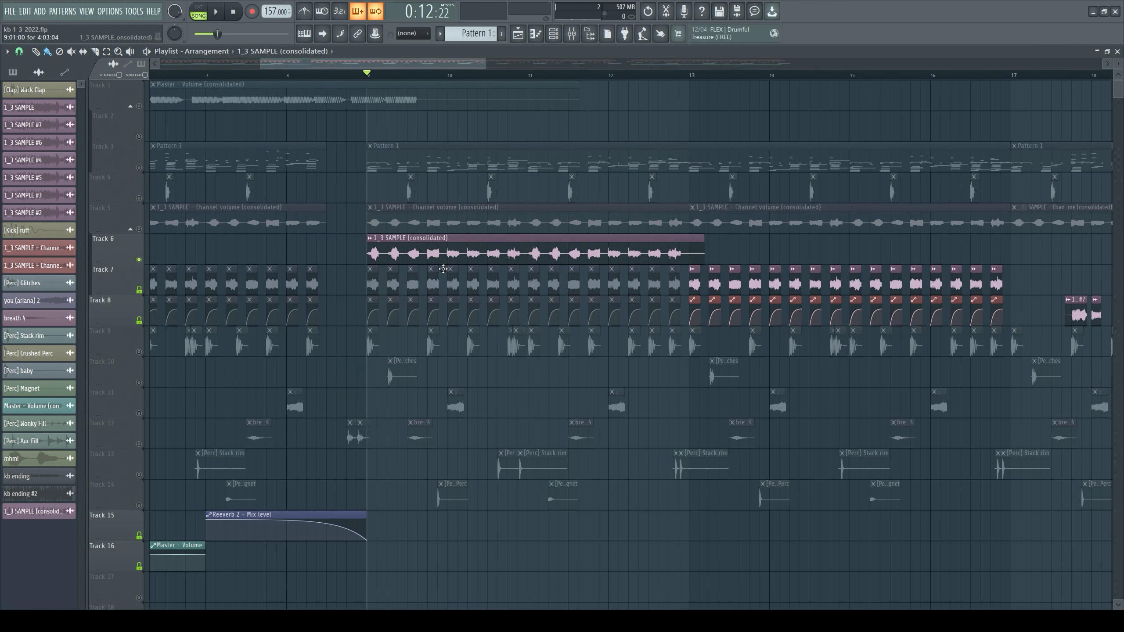
{"action": "key", "text": "space"}
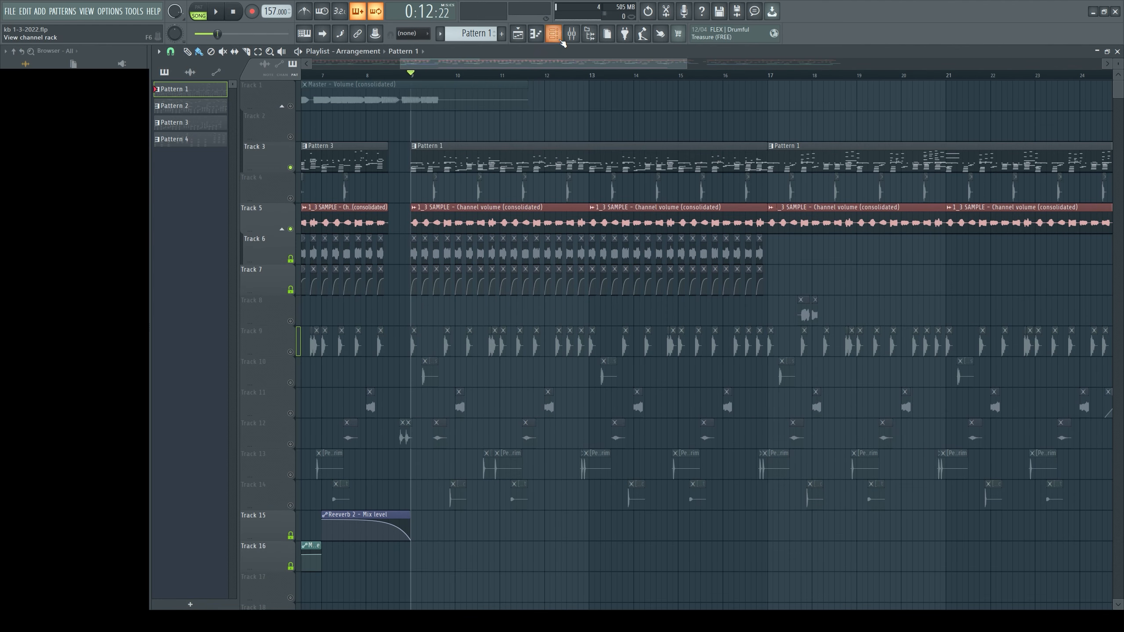
Inspect the oscillator and envelope settings of the 3x Osc instrument in the channel rack
{"action": "left_click", "coordinate": [560, 39]}
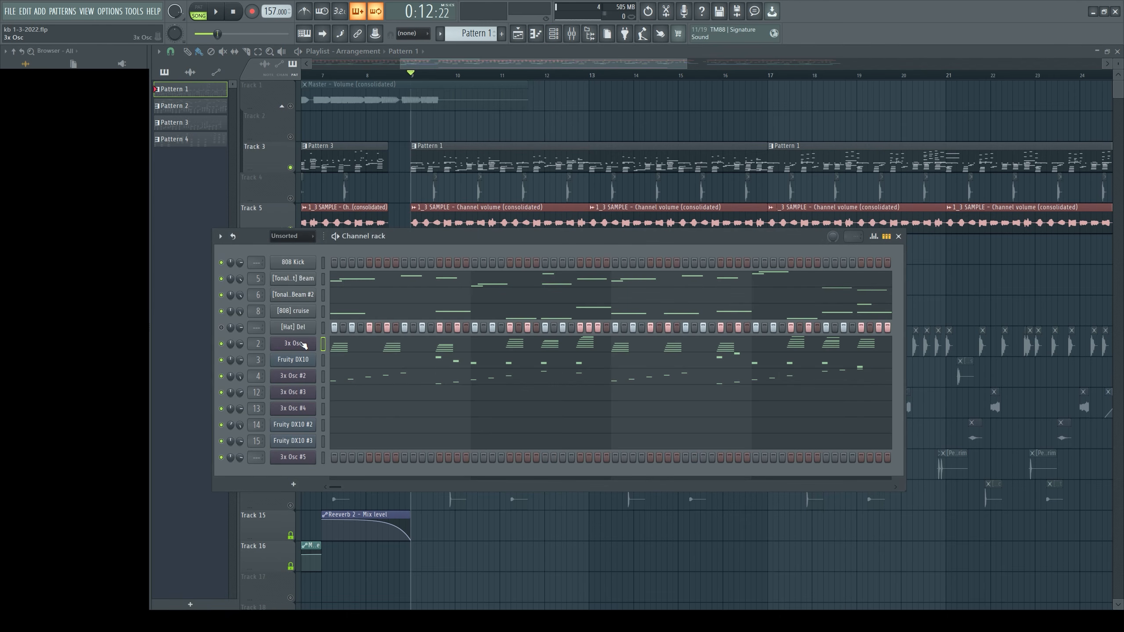
{"action": "left_click", "coordinate": [306, 347]}
{"action": "left_click", "coordinate": [169, 111]}
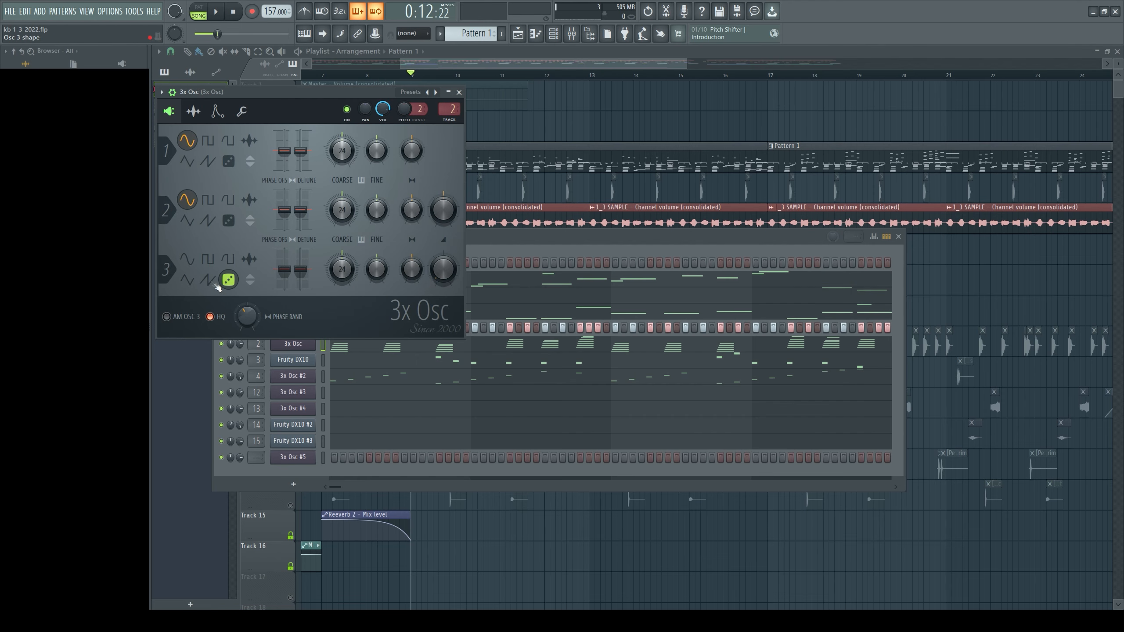
{"action": "left_click", "coordinate": [218, 111]}
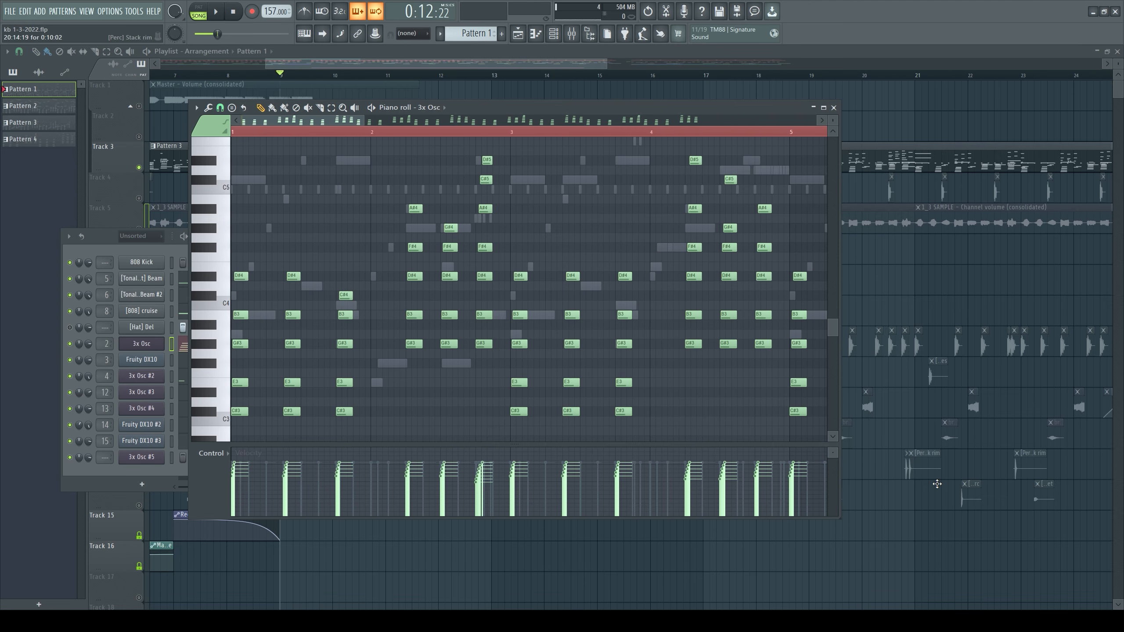
Apply the Strumizer to the start times of the 3x Osc chords and play them back
{"action": "key", "text": "alt+s"}
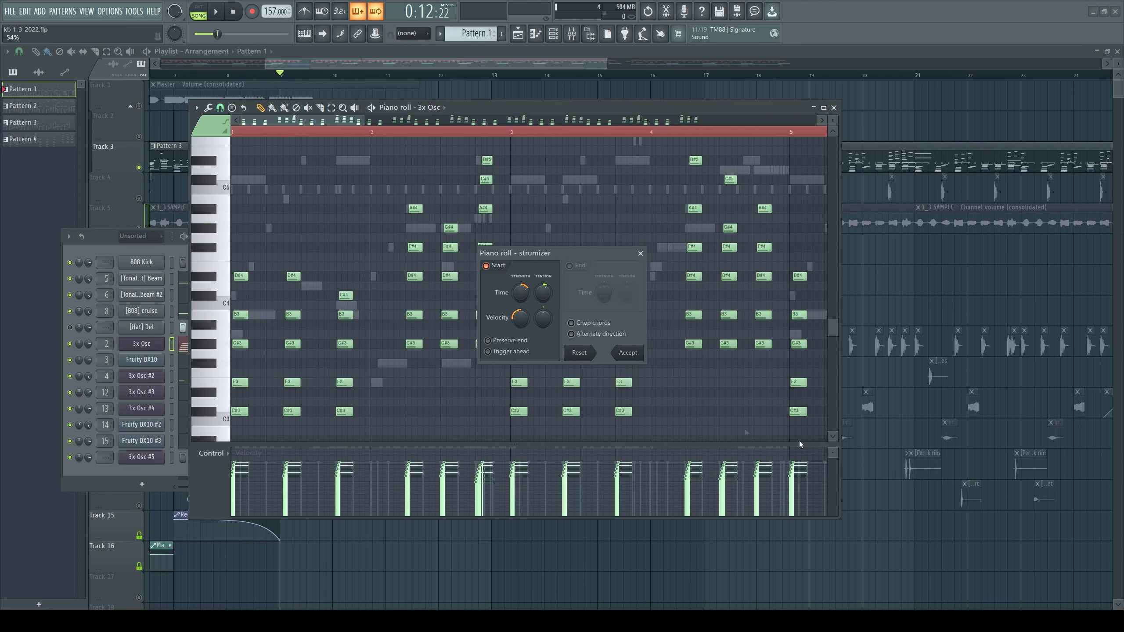
{"action": "key", "text": "Return"}
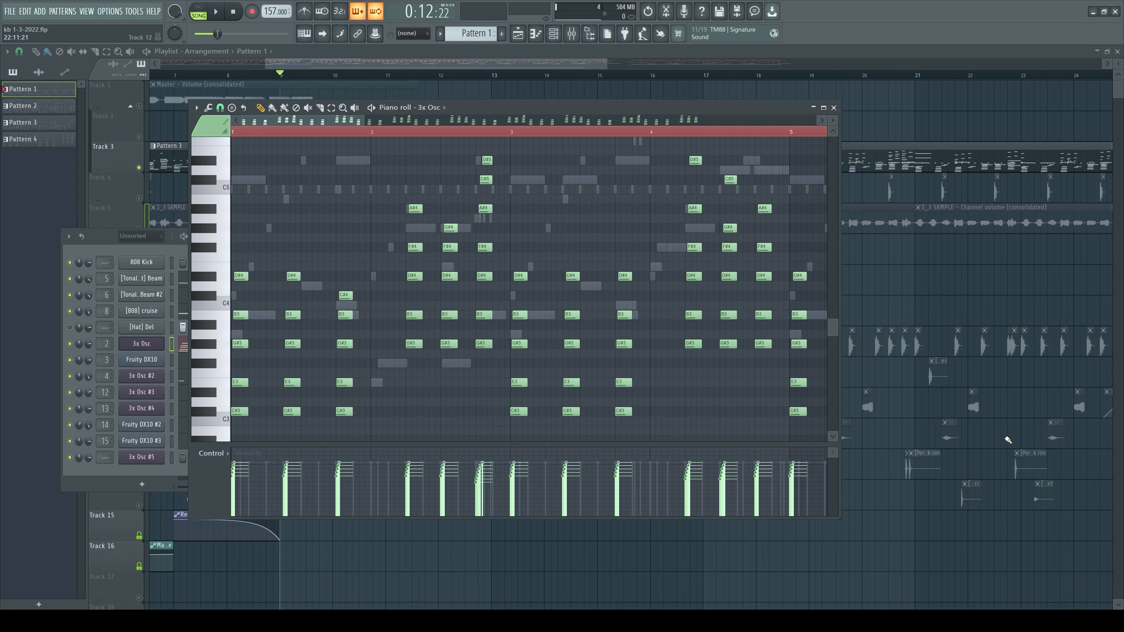
{"action": "key", "text": "space"}
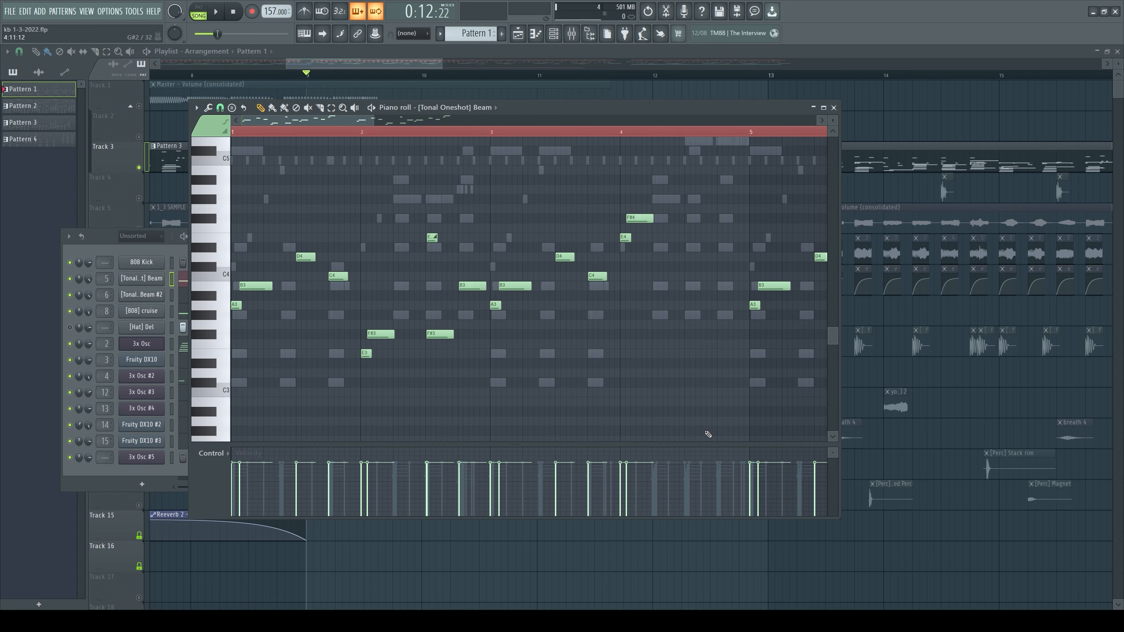
Audition the [Tonal Oneshot] Beam and Beam #2 melodies and check Fruity Delay 3 on the Beam #2 mixer channel
{"action": "key", "text": "space"}
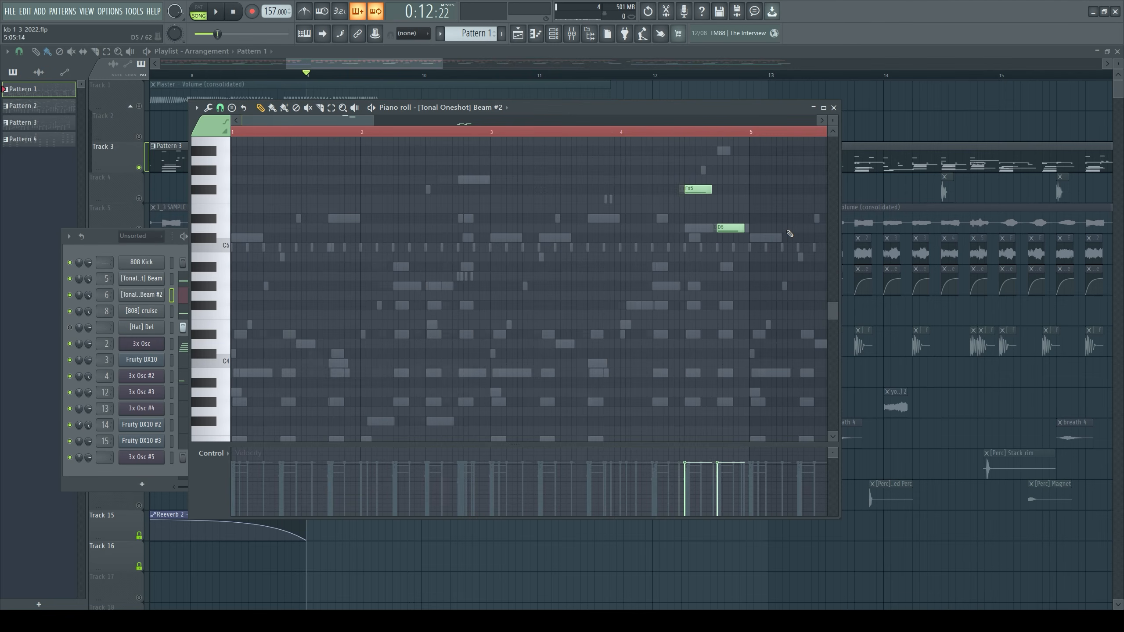
{"action": "scroll", "coordinate": [790, 233], "scroll_direction": "up", "scroll_amount": 5}
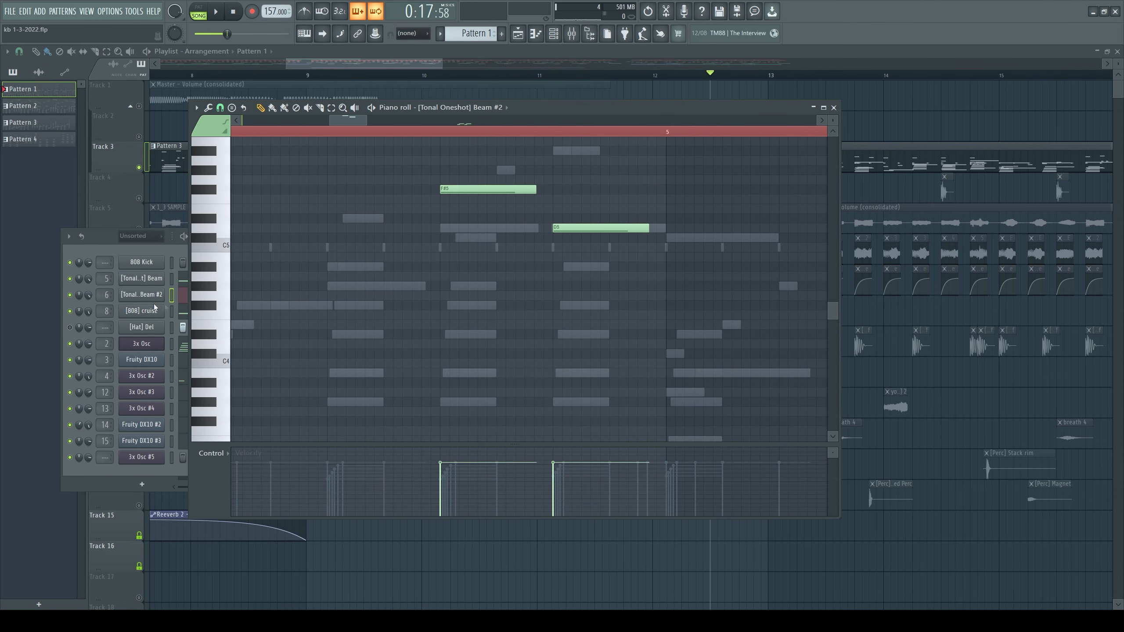
{"action": "left_click", "coordinate": [571, 33]}
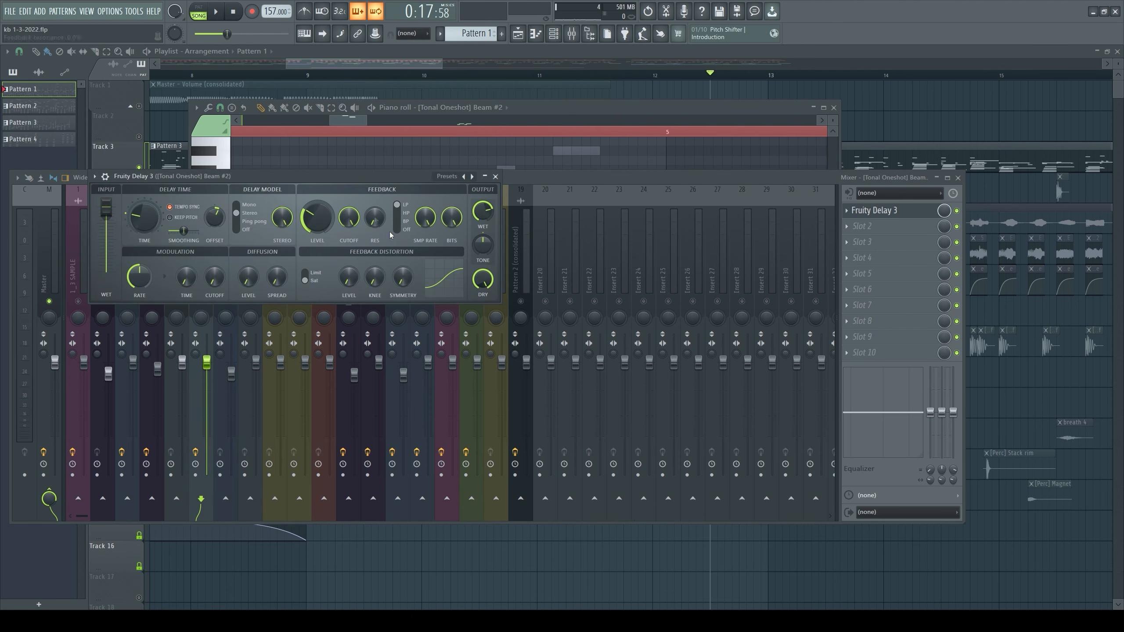
{"action": "left_click", "coordinate": [495, 176]}
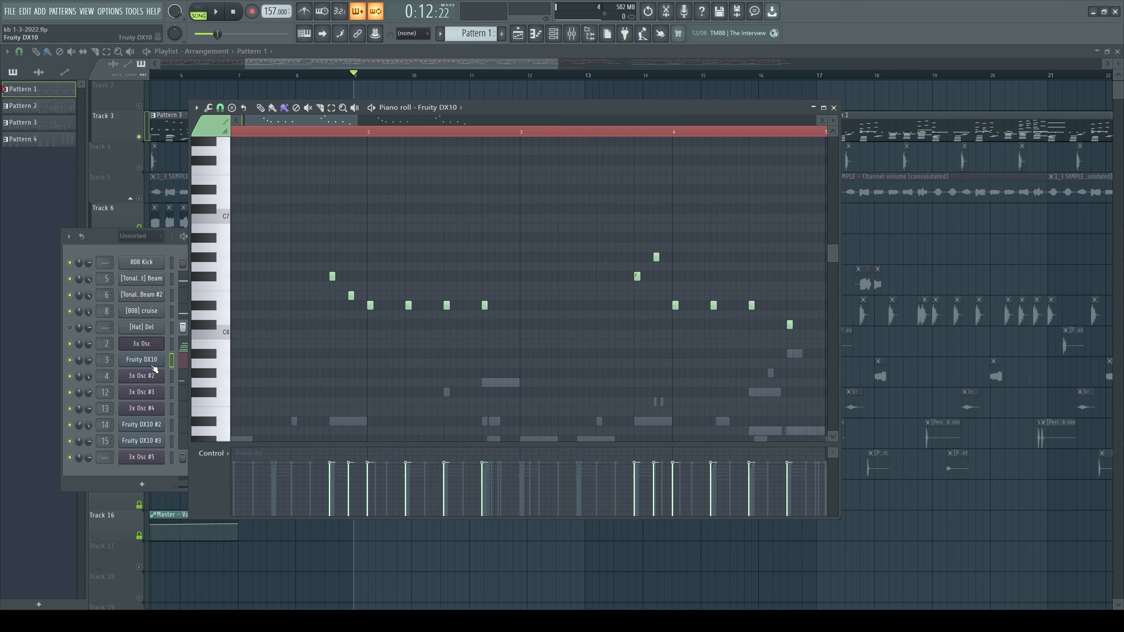
Open the Fruity DX10 channel and listen to its melody
{"action": "left_click", "coordinate": [153, 367]}
{"action": "key", "text": "space"}
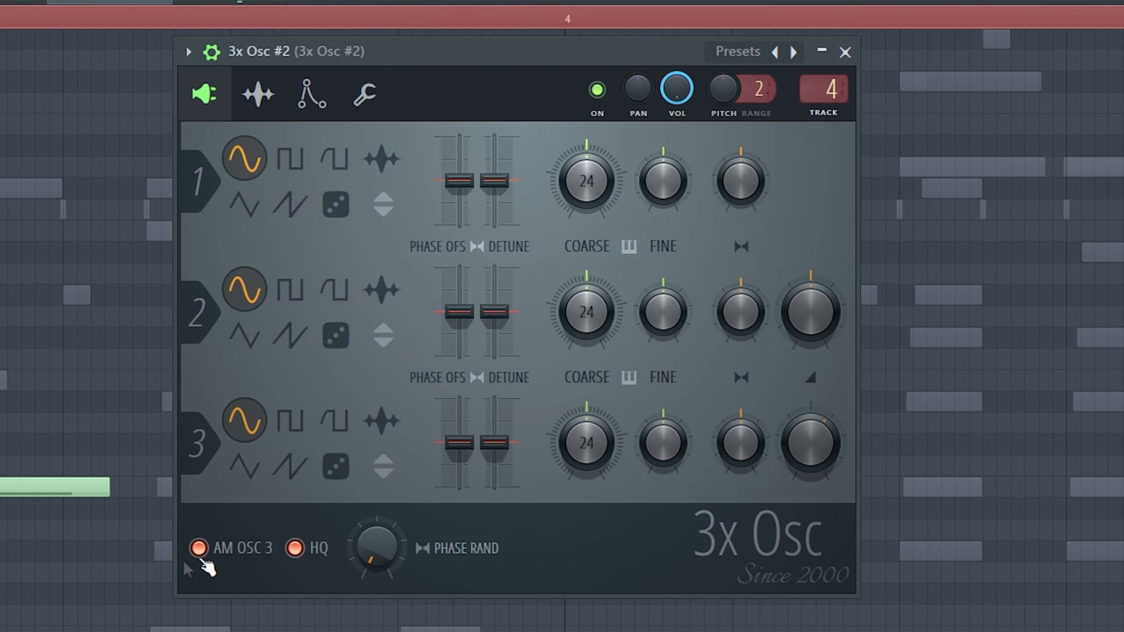
Review the volume and pitch envelopes of 3x Osc #2 and play its arpeggio
{"action": "left_click", "coordinate": [313, 94]}
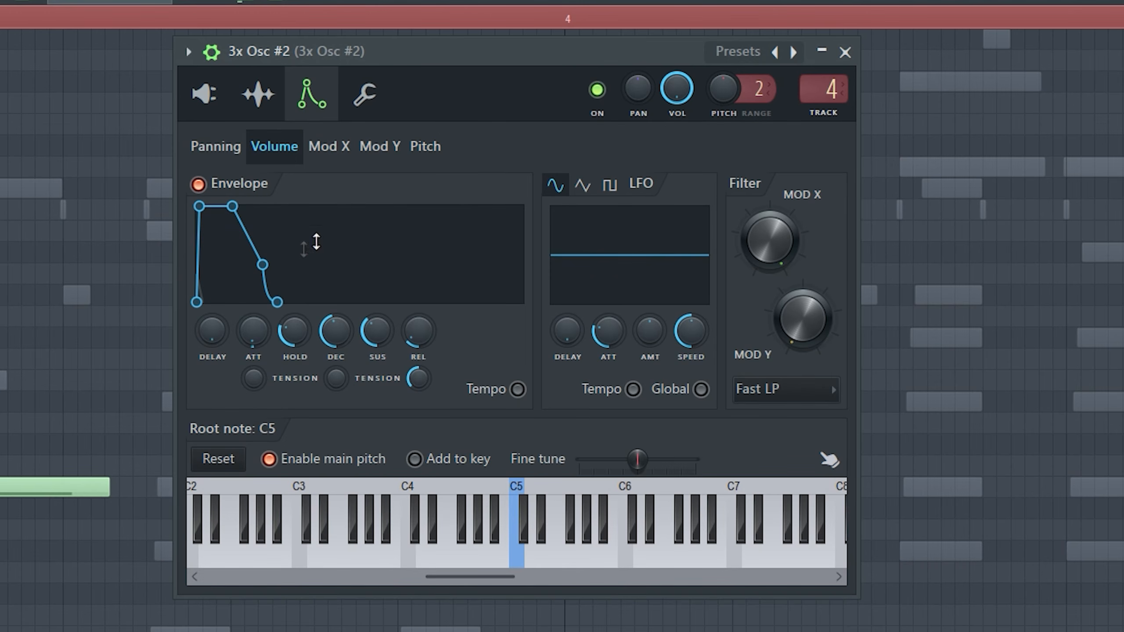
{"action": "left_click", "coordinate": [436, 149]}
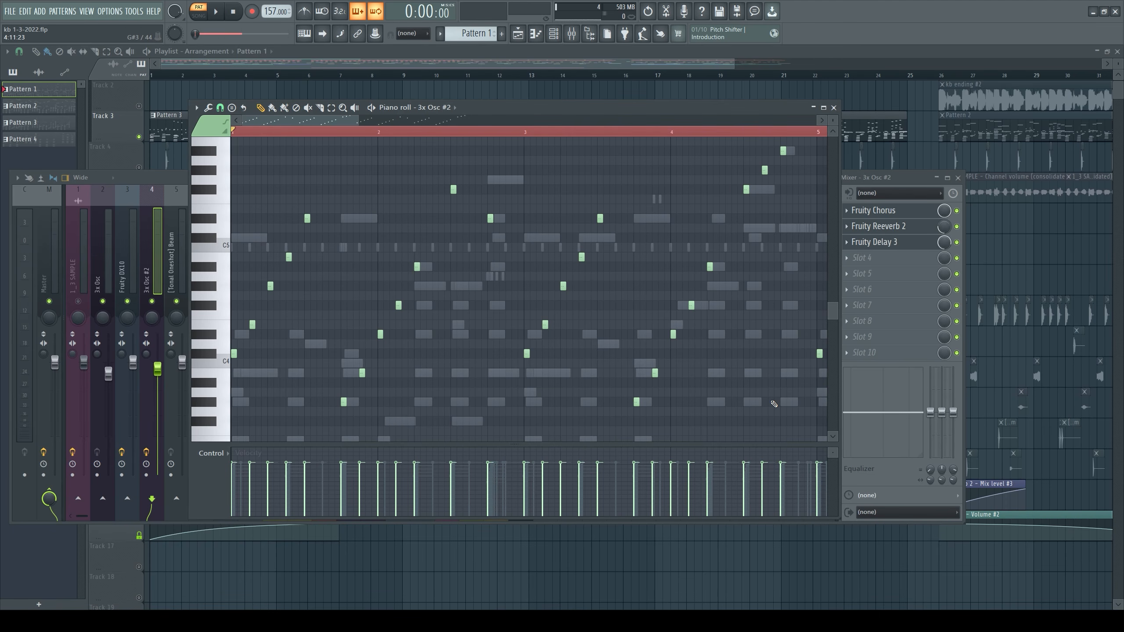
{"action": "key", "text": "space"}
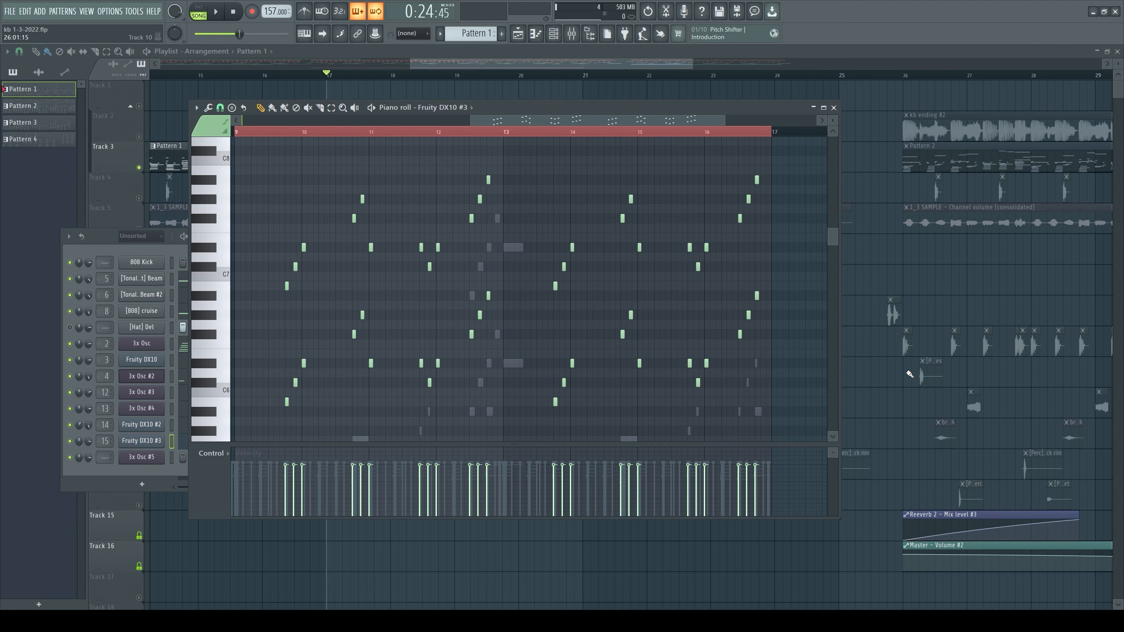
Play the Fruity DX10 #3 part and open Fruity Reeverb 2 on its mixer channel
{"action": "key", "text": "space"}
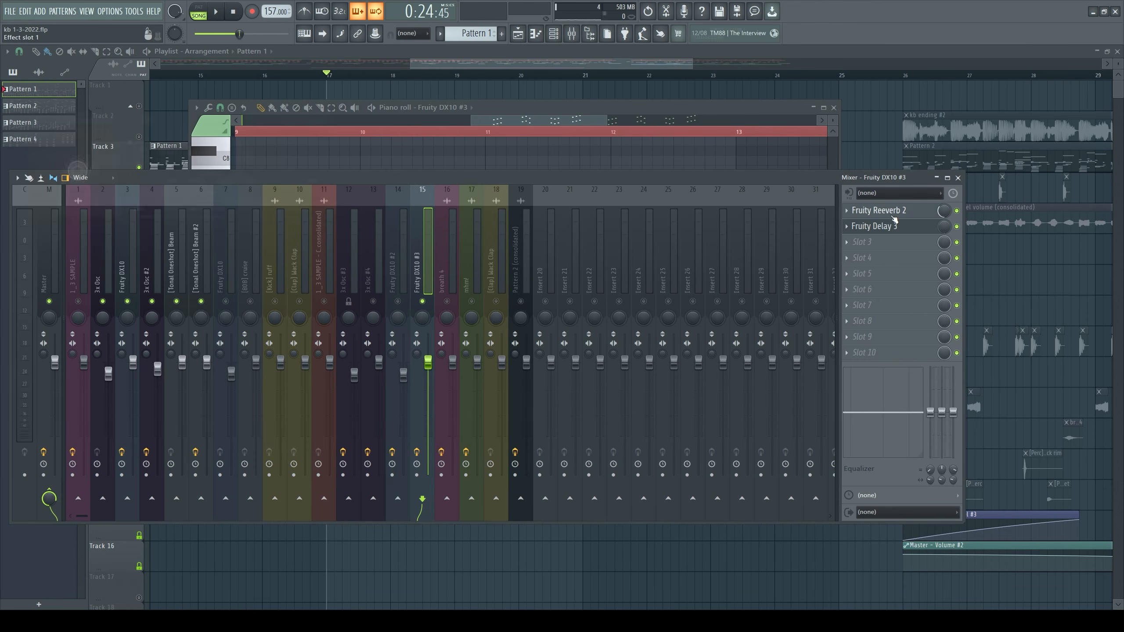
{"action": "left_click", "coordinate": [878, 210]}
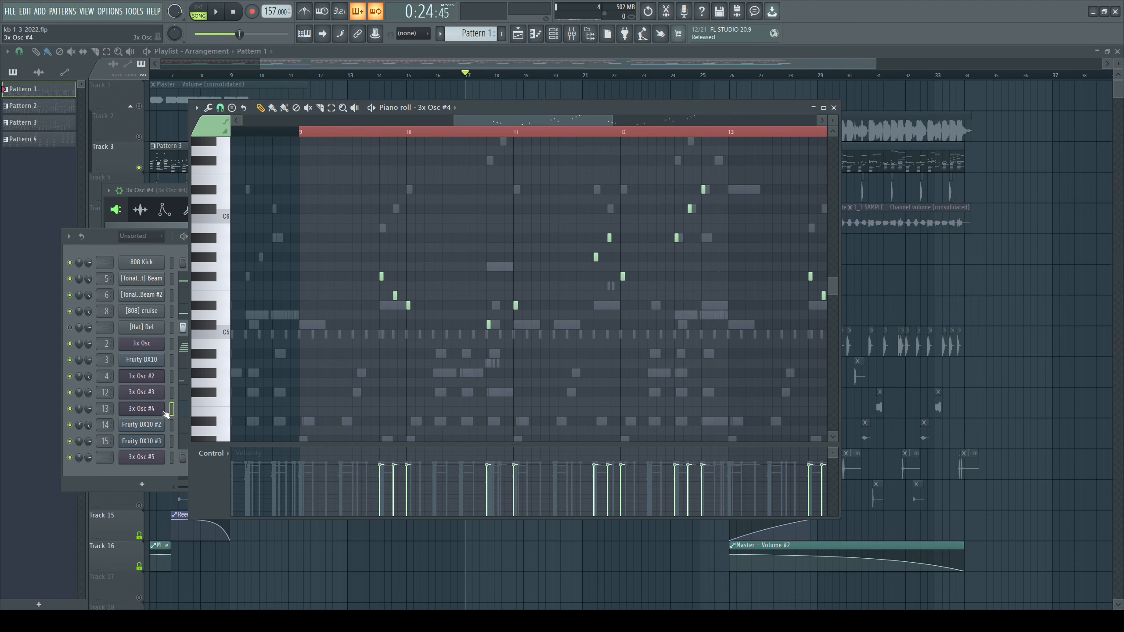
Open the 3x Osc #4 instrument, move its window for a clear view, and audition its melody
{"action": "left_click", "coordinate": [165, 412]}
{"action": "left_click_drag", "start_coordinate": [243, 195], "coordinate": [520, 195]}
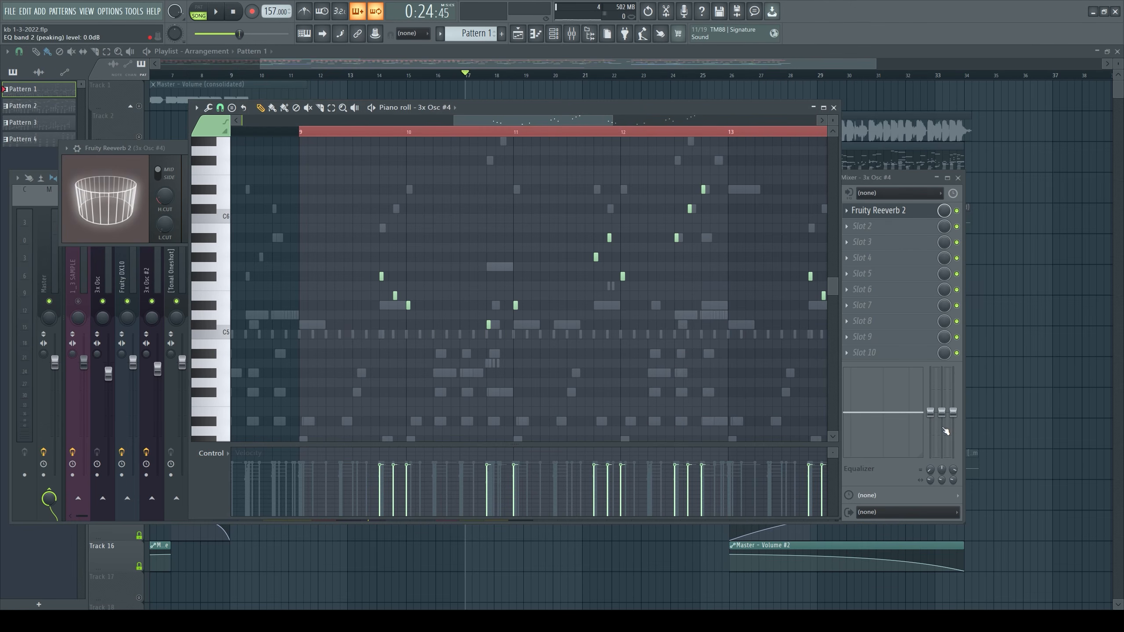
{"action": "key", "text": "space"}
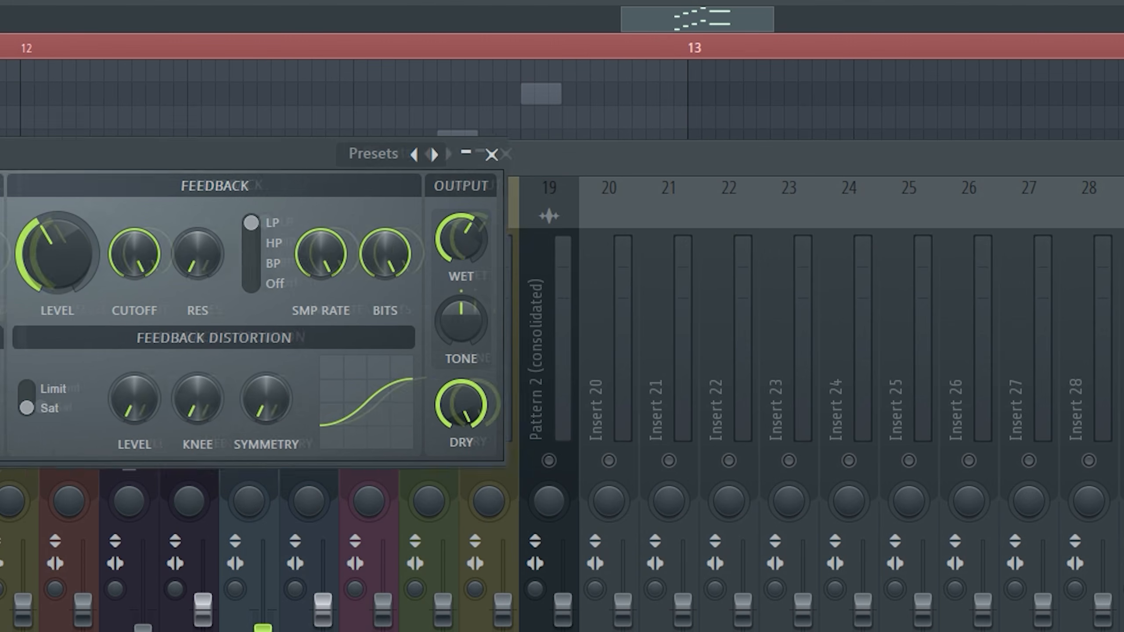
Move the delay effect's window for a clear view and play the highlighted melody in the piano roll
{"action": "left_click_drag", "start_coordinate": [44, 156], "coordinate": [459, 189]}
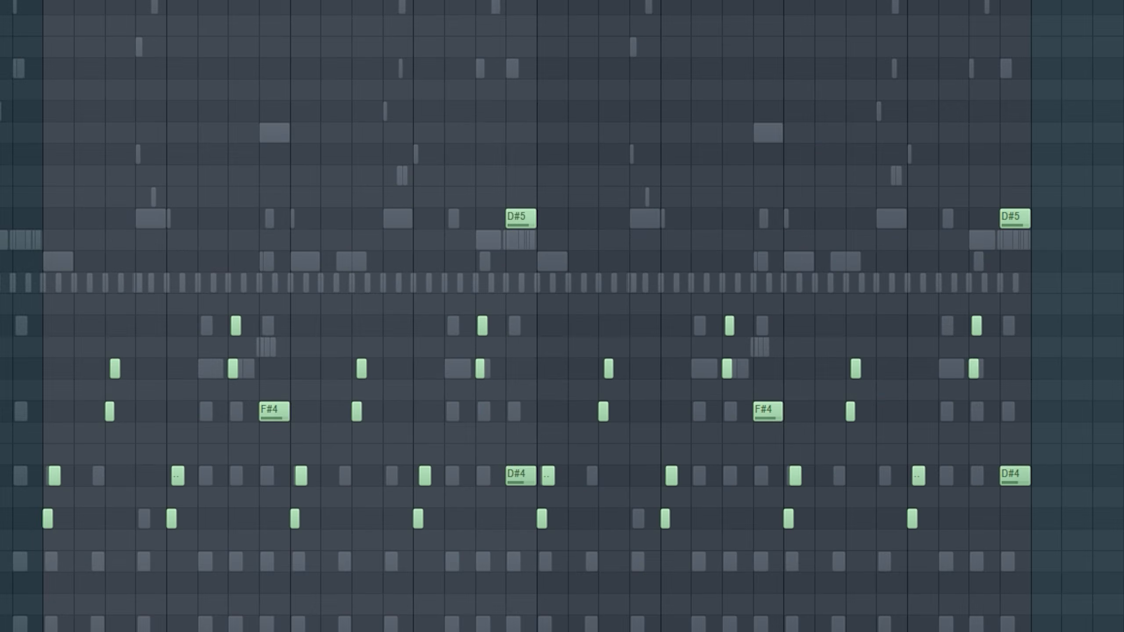
{"action": "key", "text": "space"}
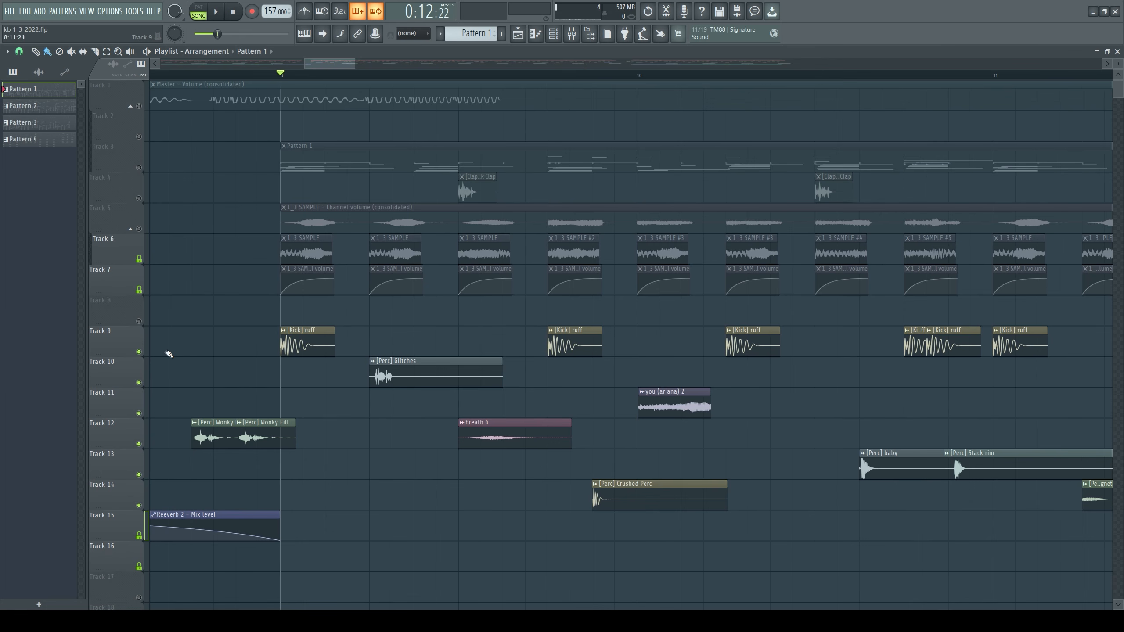
Play the kick and percussion tracks from bar 9, followed by the arrangement with the other tracks enabled
{"action": "key", "text": "space"}
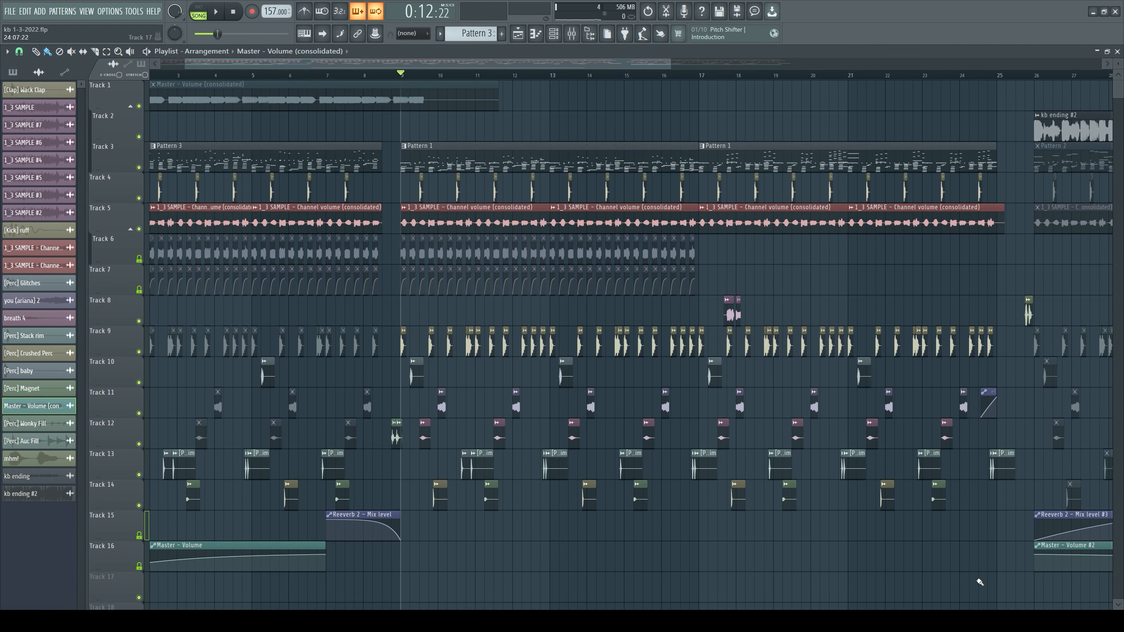
{"action": "key", "text": "space"}
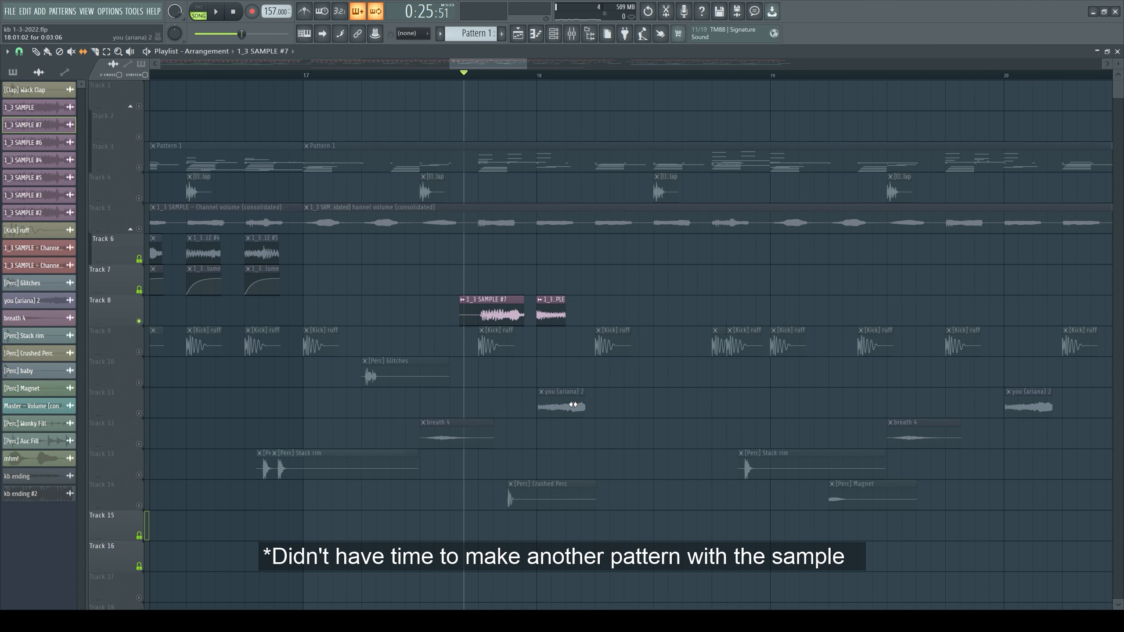
Unsolo Track 8 to bring back the other tracks and play the arrangement from bar 17
{"action": "scroll", "coordinate": [524, 357], "scroll_direction": "down", "scroll_amount": 4}
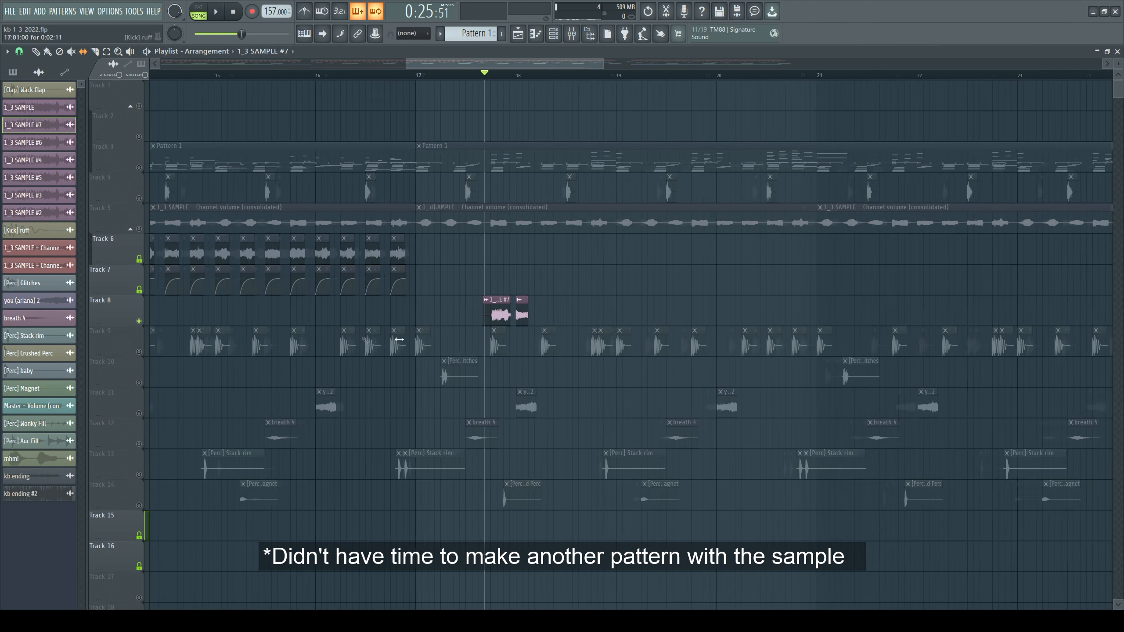
{"action": "right_click", "coordinate": [139, 321]}
{"action": "left_click", "coordinate": [427, 76]}
{"action": "key", "text": "space"}
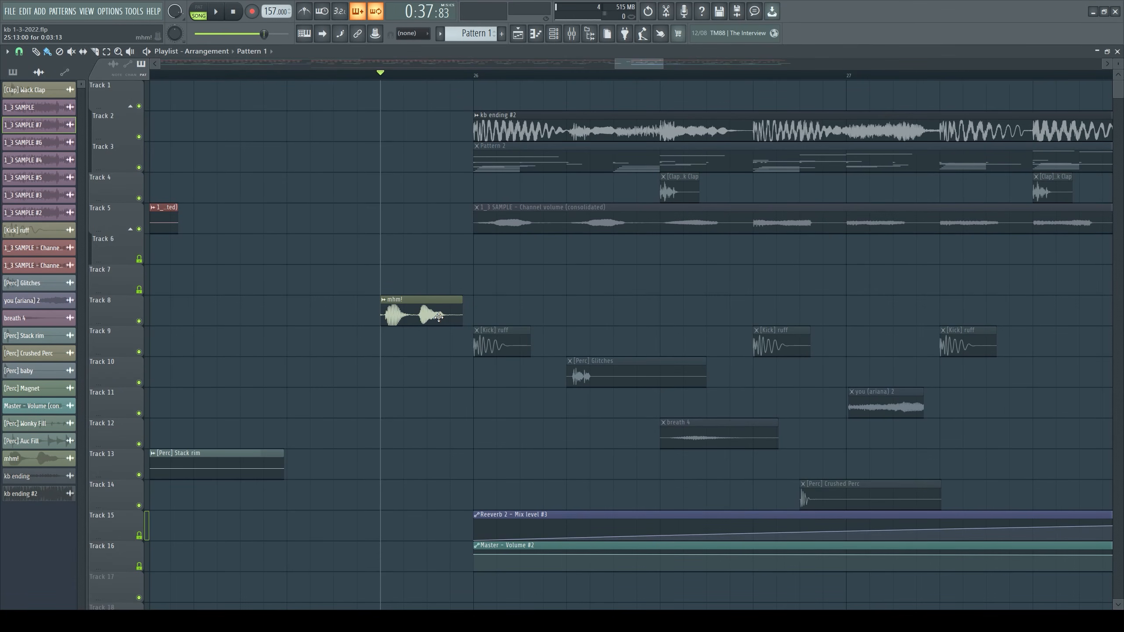
Examine the ending section from bar 26, including the kb ending #2 clip and the reverb and master volume automation
{"action": "scroll", "coordinate": [276, 334], "scroll_direction": "down", "scroll_amount": 4}
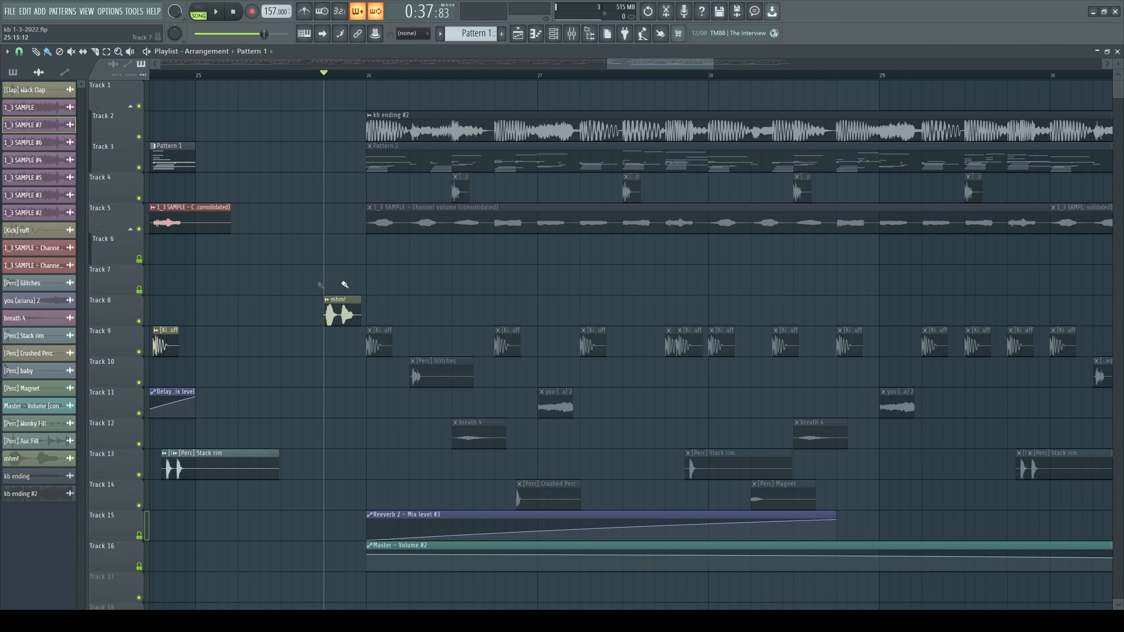
{"action": "scroll", "coordinate": [344, 284], "scroll_direction": "down", "scroll_amount": 4}
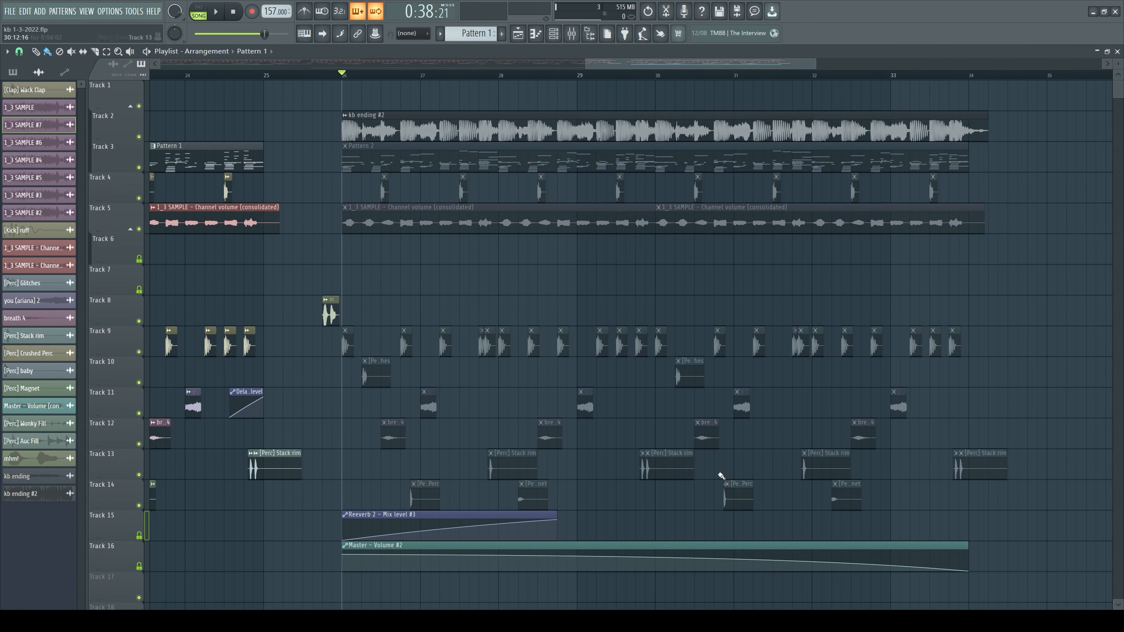
{"action": "scroll", "coordinate": [961, 442], "scroll_direction": "down", "scroll_amount": 4}
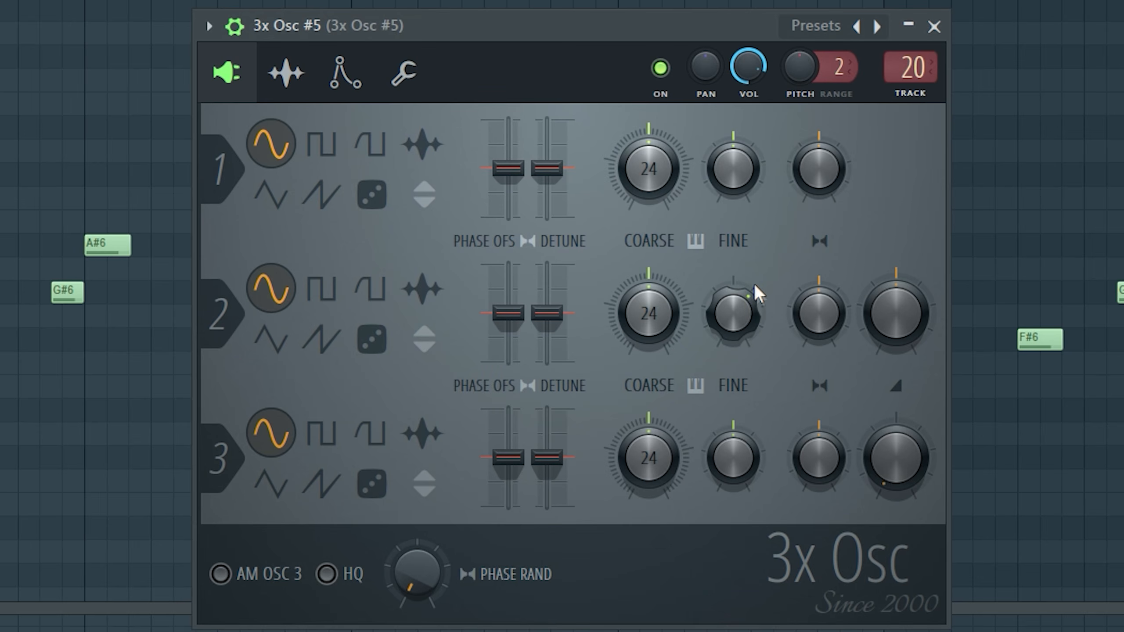
Review the volume envelope of 3x Osc #5 and close the instrument
{"action": "left_click", "coordinate": [347, 80]}
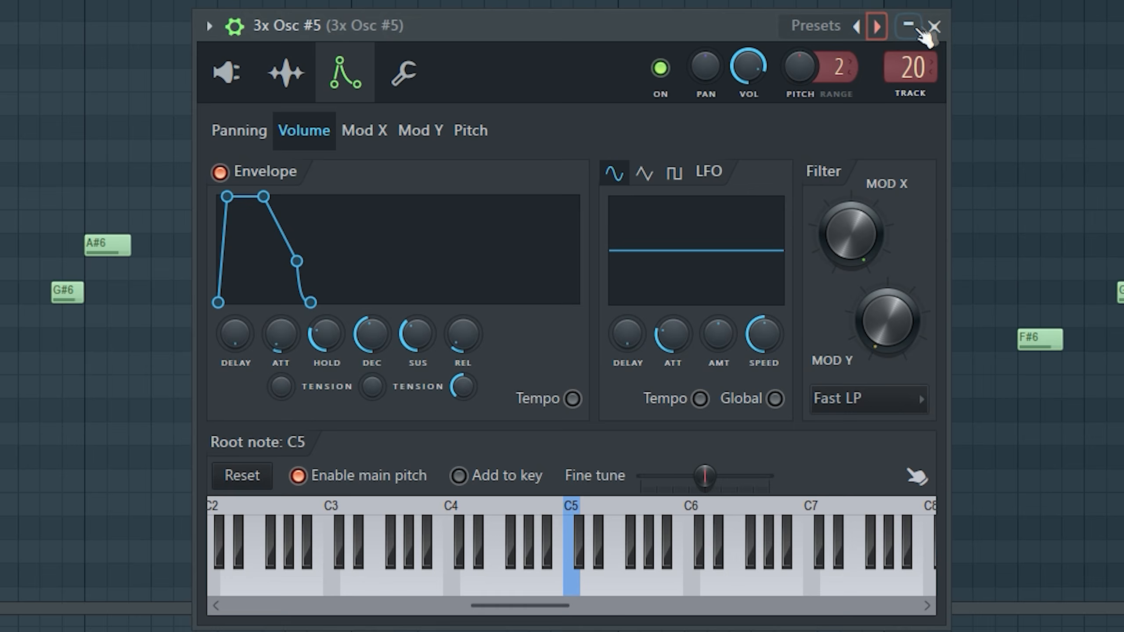
{"action": "left_click", "coordinate": [934, 28]}
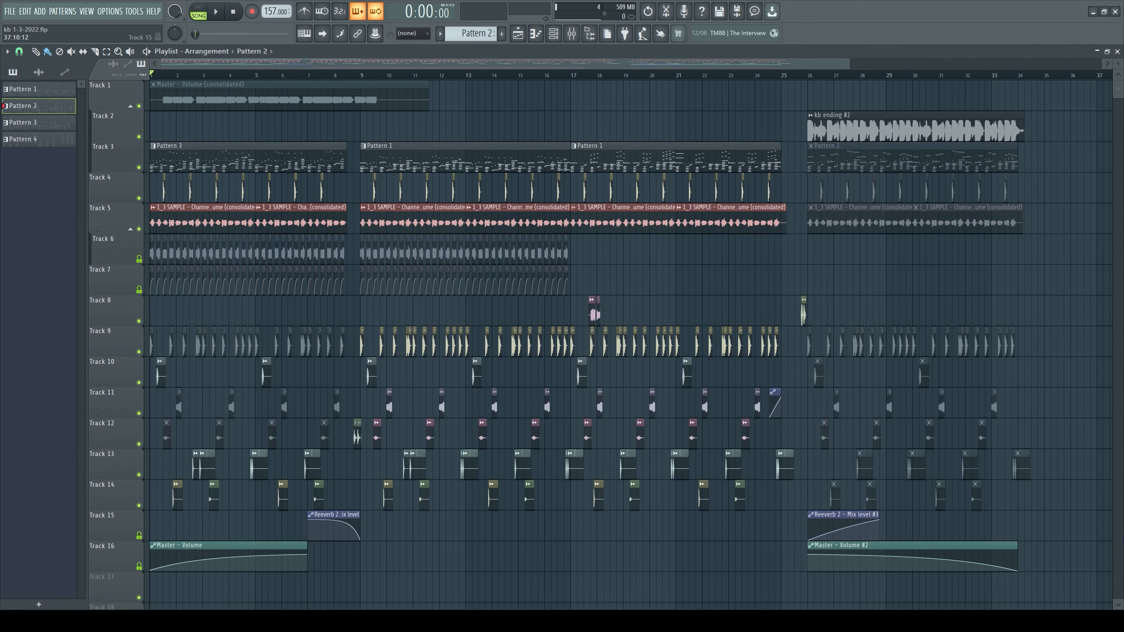